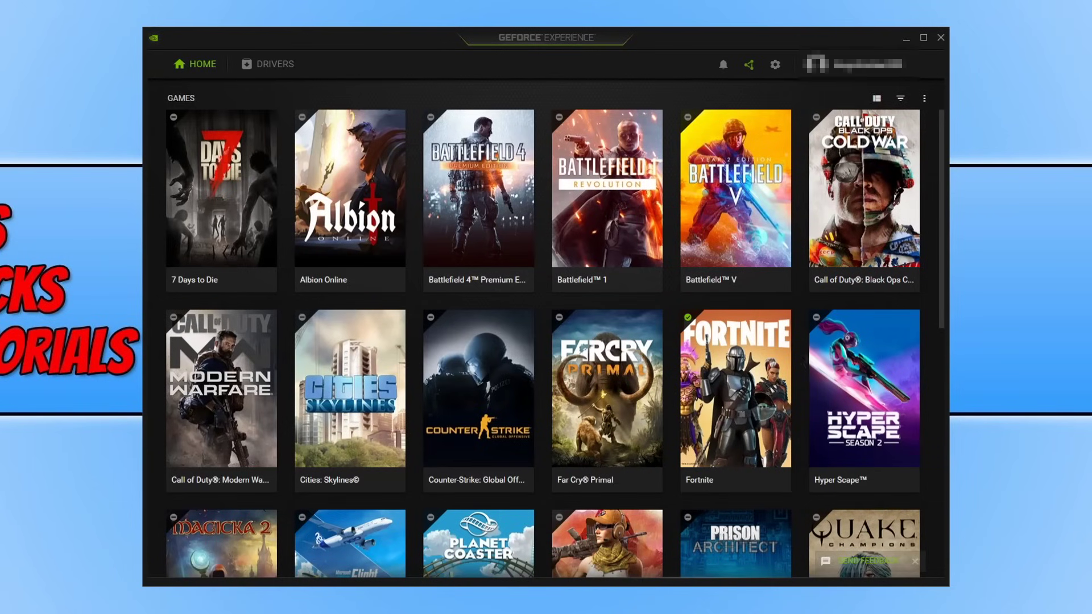
Open Fortnite's details, compare its current and optimal graphics settings, and optimise the game
{"action": "mouse_move", "coordinate": [775, 389]}
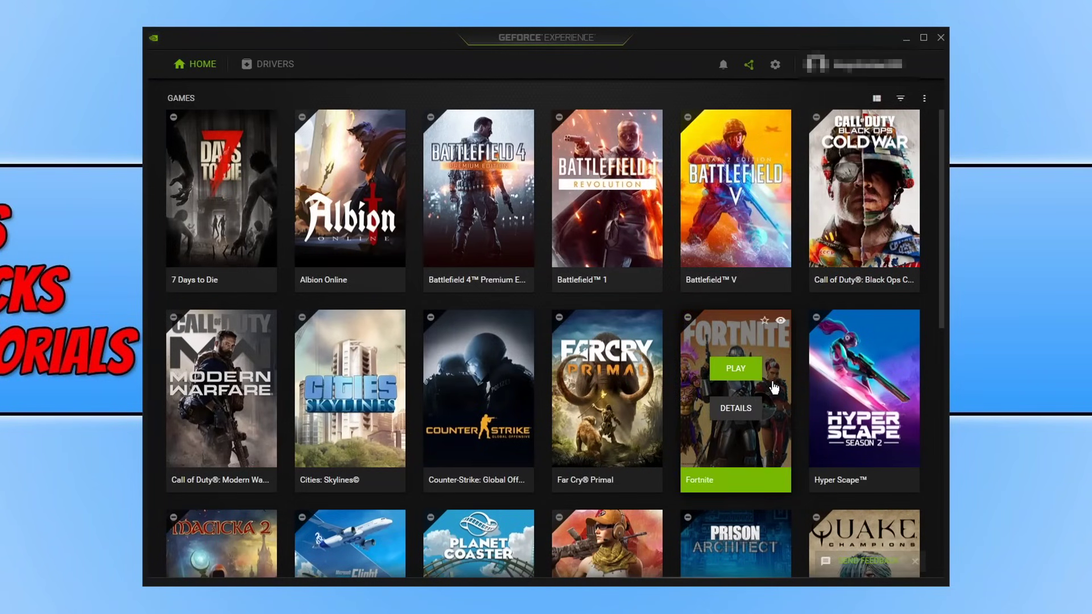
{"action": "left_click", "coordinate": [750, 412]}
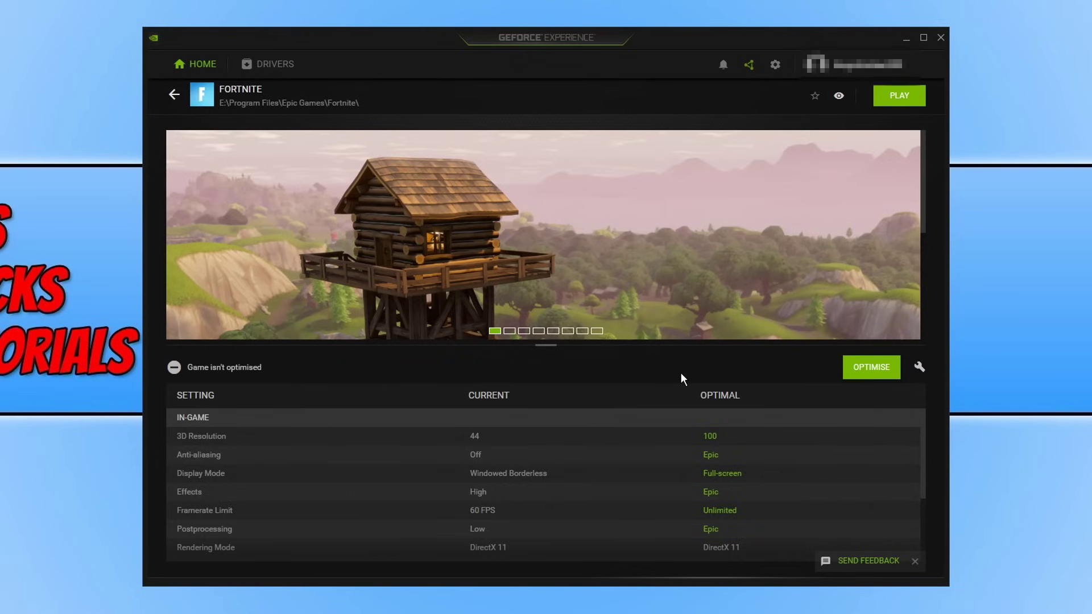
{"action": "mouse_move", "coordinate": [490, 439]}
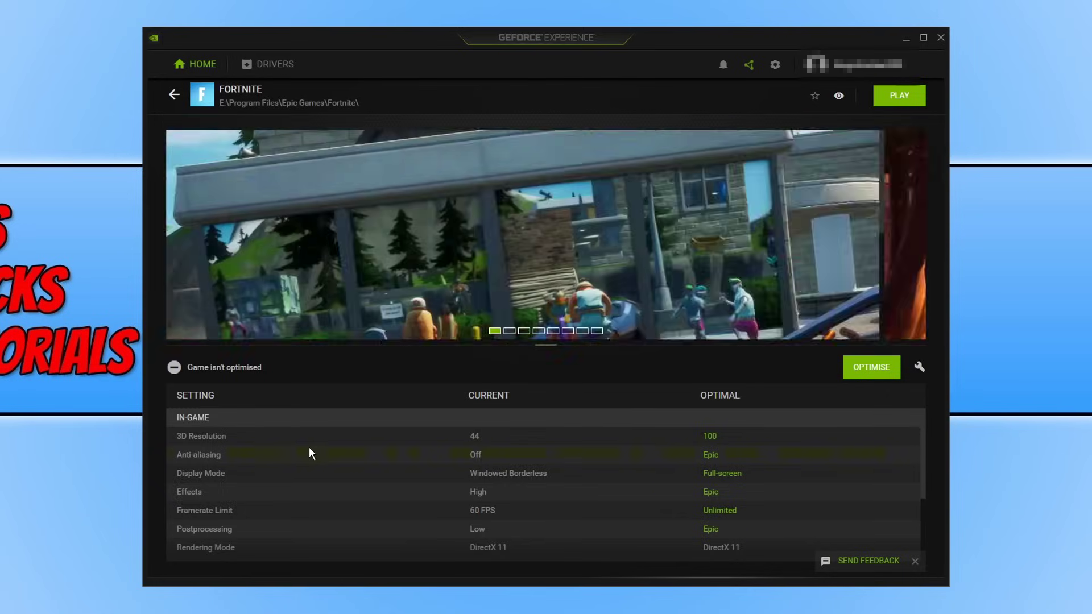
{"action": "mouse_move", "coordinate": [244, 486]}
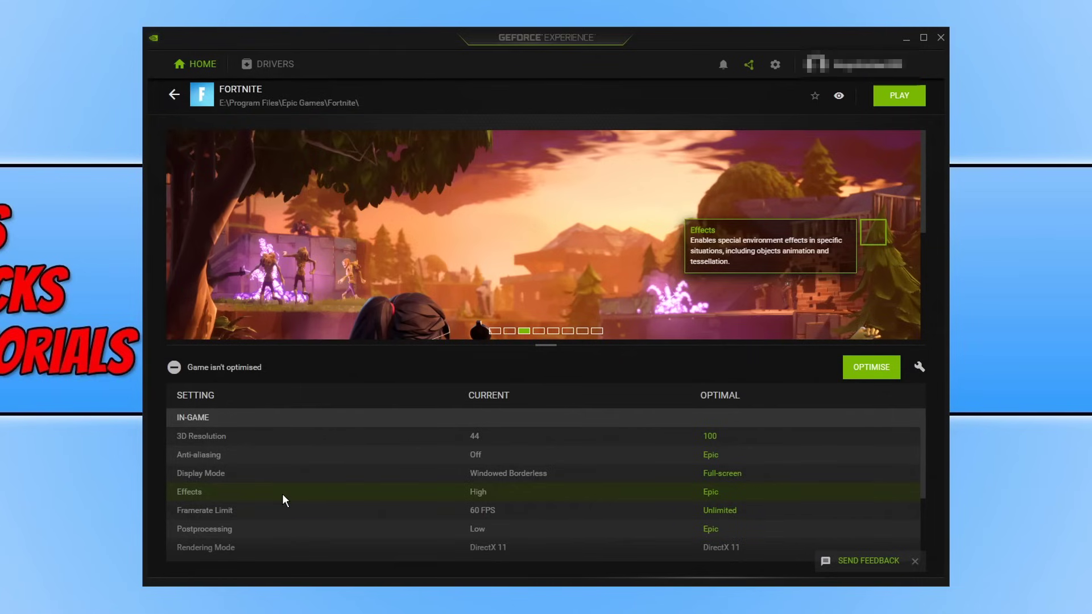
{"action": "scroll", "coordinate": [295, 490], "scroll_direction": "down", "scroll_amount": 2}
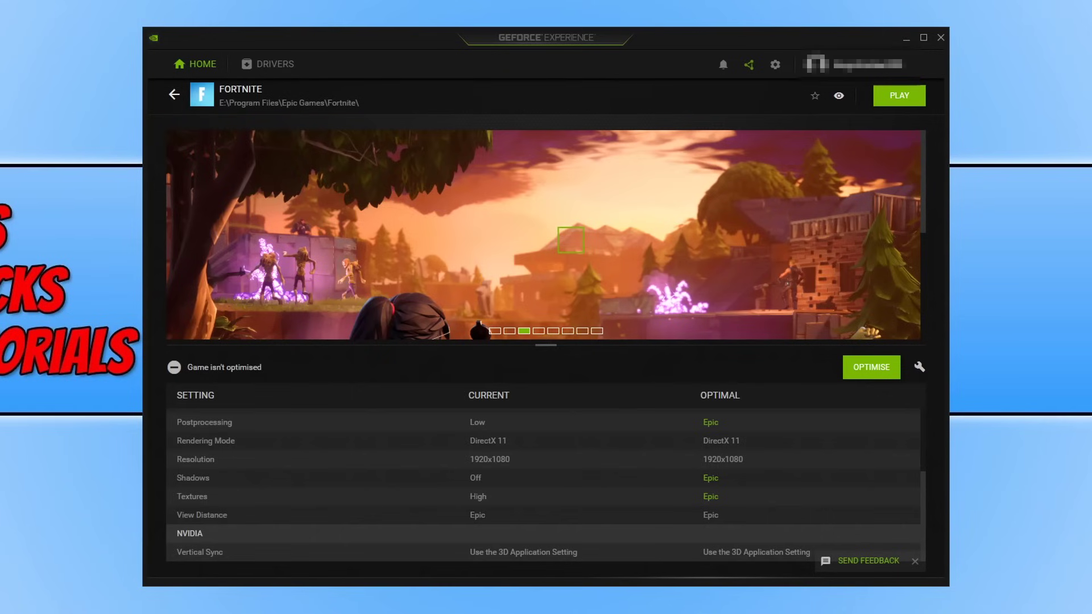
{"action": "left_click", "coordinate": [867, 372]}
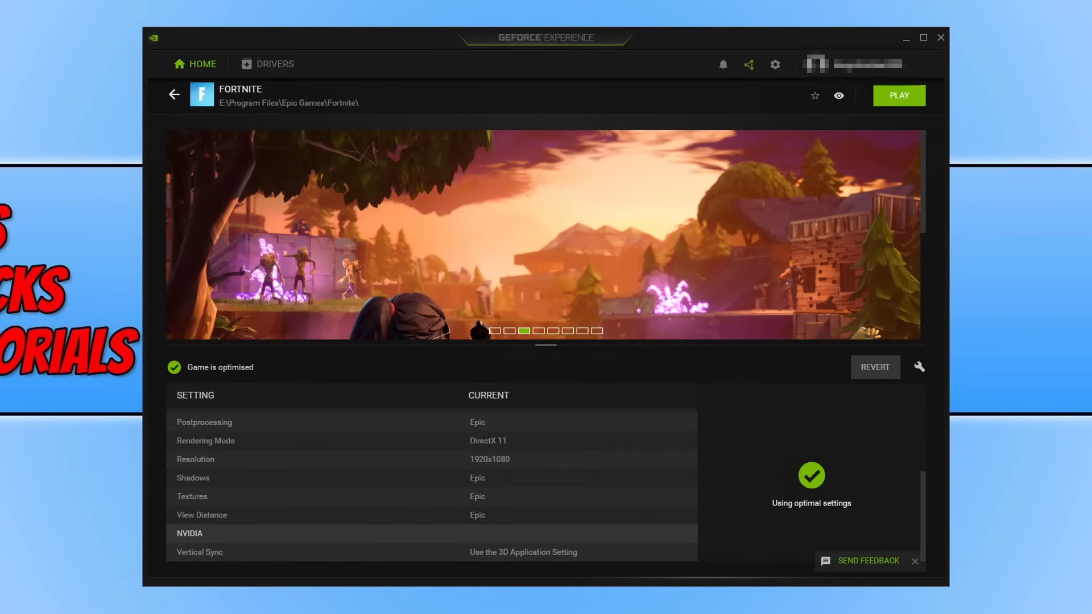
Apply custom Fortnite settings with 1600x900 resolution, Windowed display mode and the optimisation level slightly nearer Performance than Quality, and review the settings list
{"action": "left_click", "coordinate": [919, 366]}
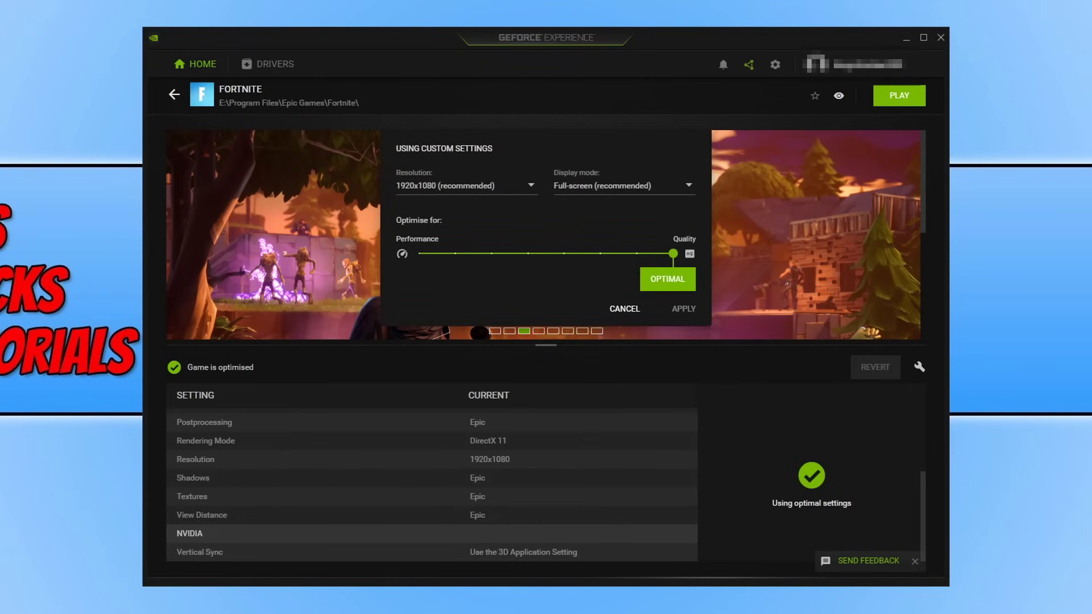
{"action": "left_click", "coordinate": [509, 186]}
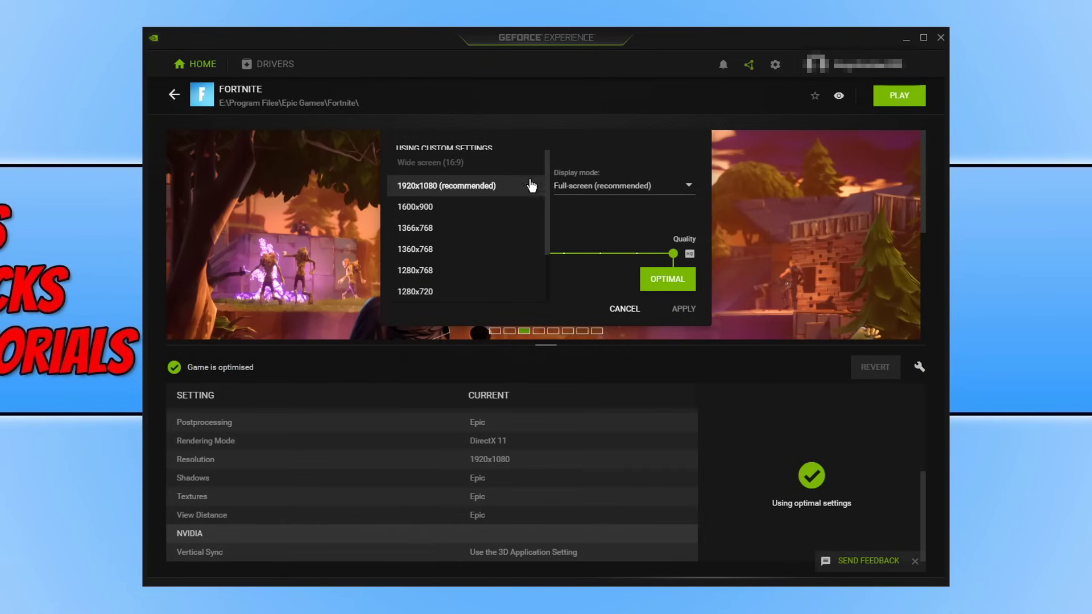
{"action": "left_click", "coordinate": [466, 216]}
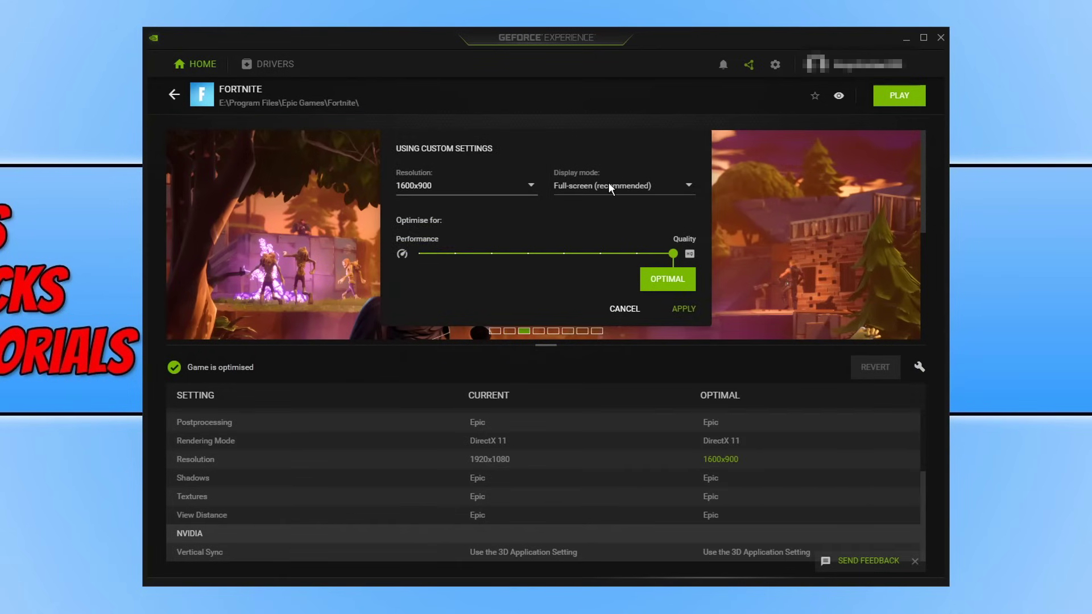
{"action": "left_click", "coordinate": [608, 185]}
{"action": "left_click", "coordinate": [612, 207]}
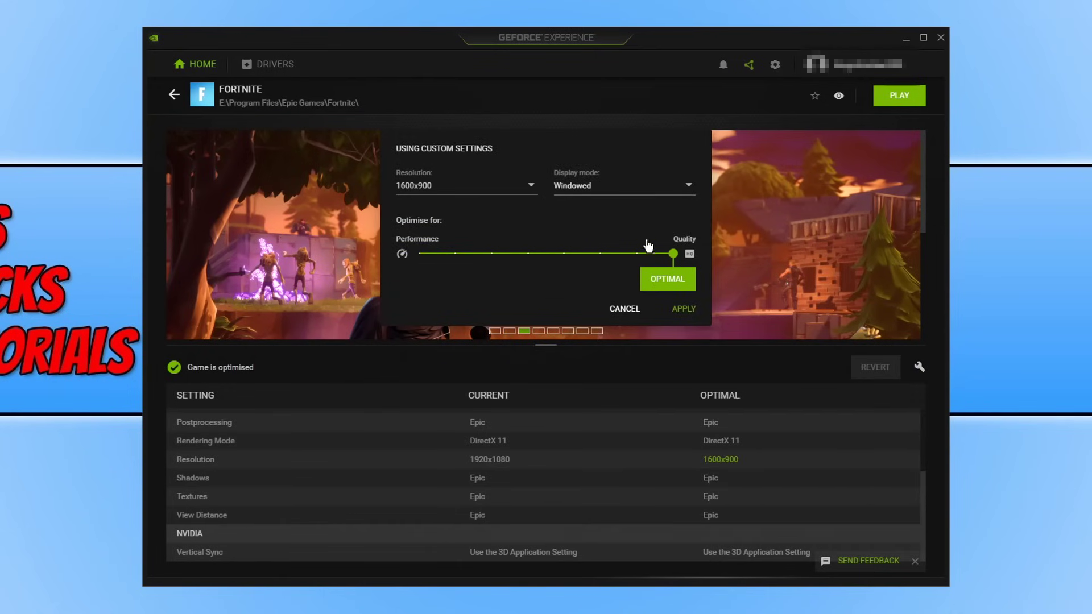
{"action": "left_click_drag", "start_coordinate": [672, 255], "coordinate": [529, 264]}
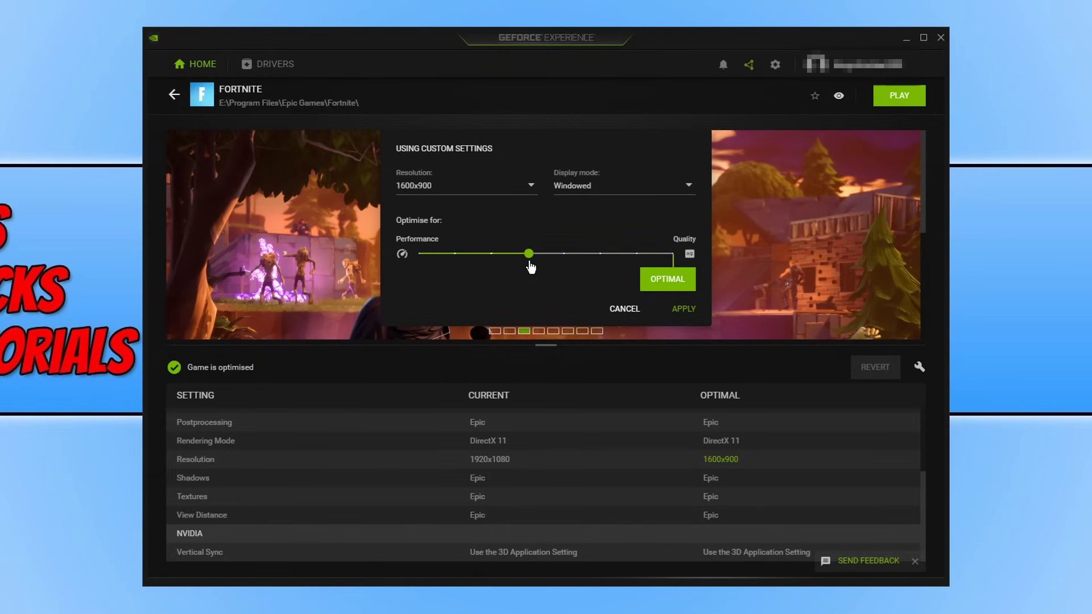
{"action": "left_click", "coordinate": [682, 309]}
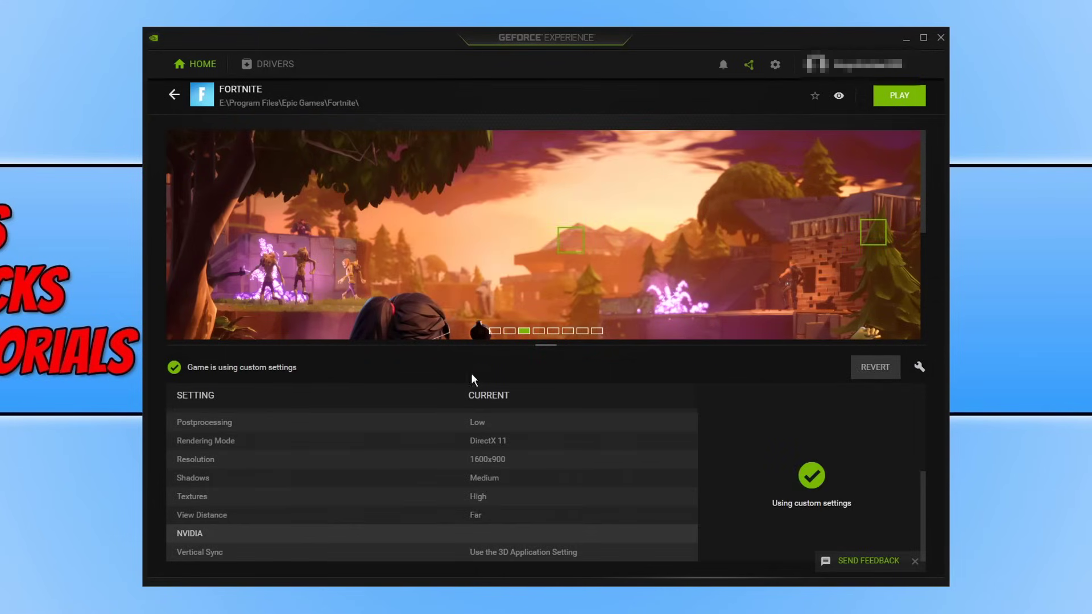
{"action": "scroll", "coordinate": [491, 458], "scroll_direction": "up", "scroll_amount": 5}
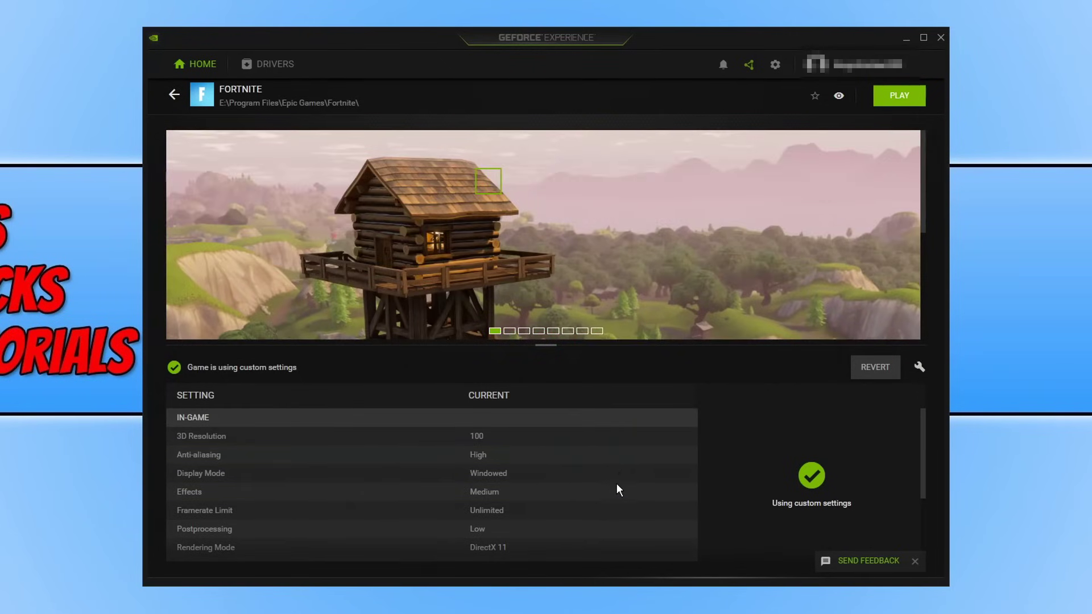
{"action": "scroll", "coordinate": [615, 487], "scroll_direction": "down", "scroll_amount": 3}
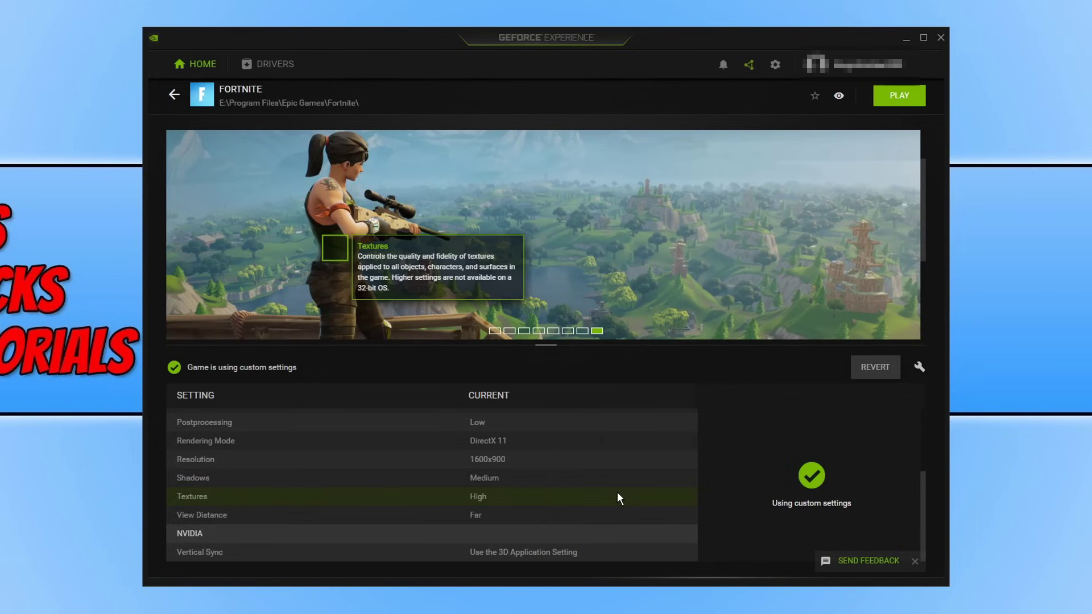
Leave Fortnite's details, check for graphics driver updates and collapse the Game Ready Driver details
{"action": "left_click", "coordinate": [172, 96]}
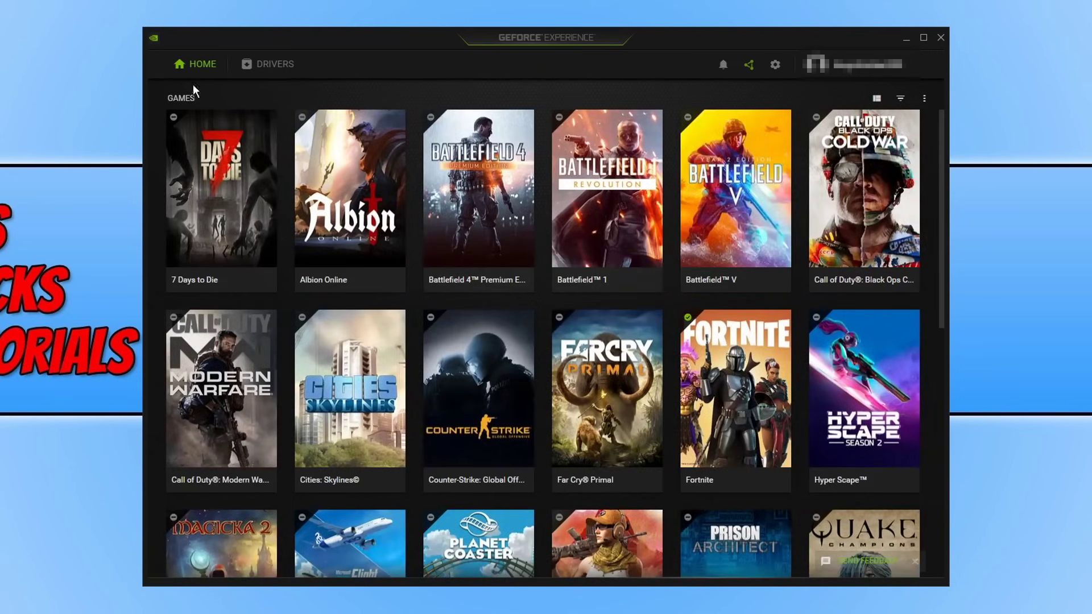
{"action": "left_click", "coordinate": [282, 65]}
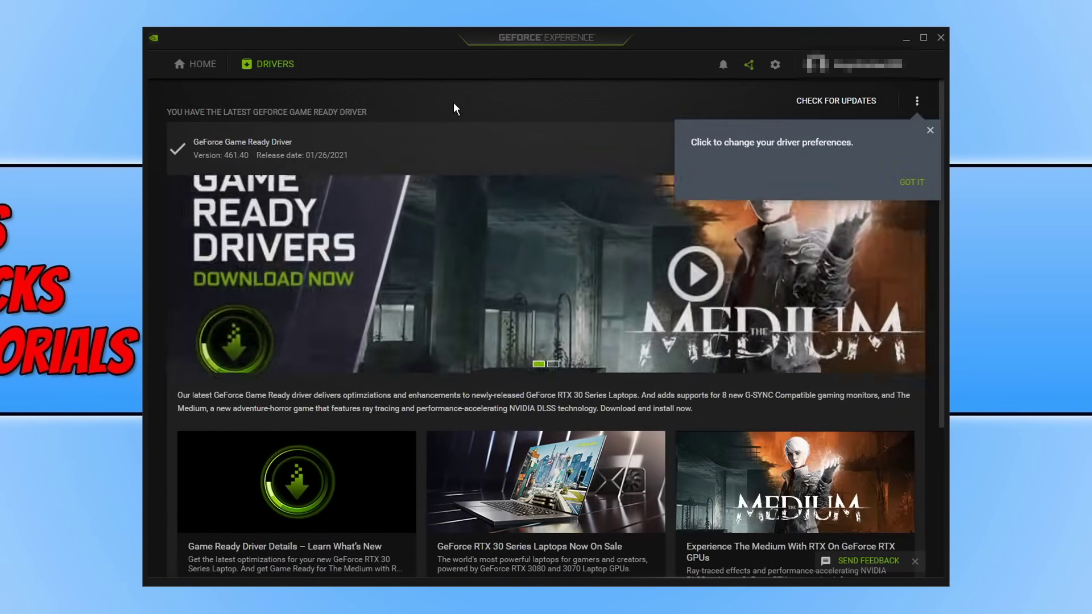
{"action": "left_click", "coordinate": [912, 182]}
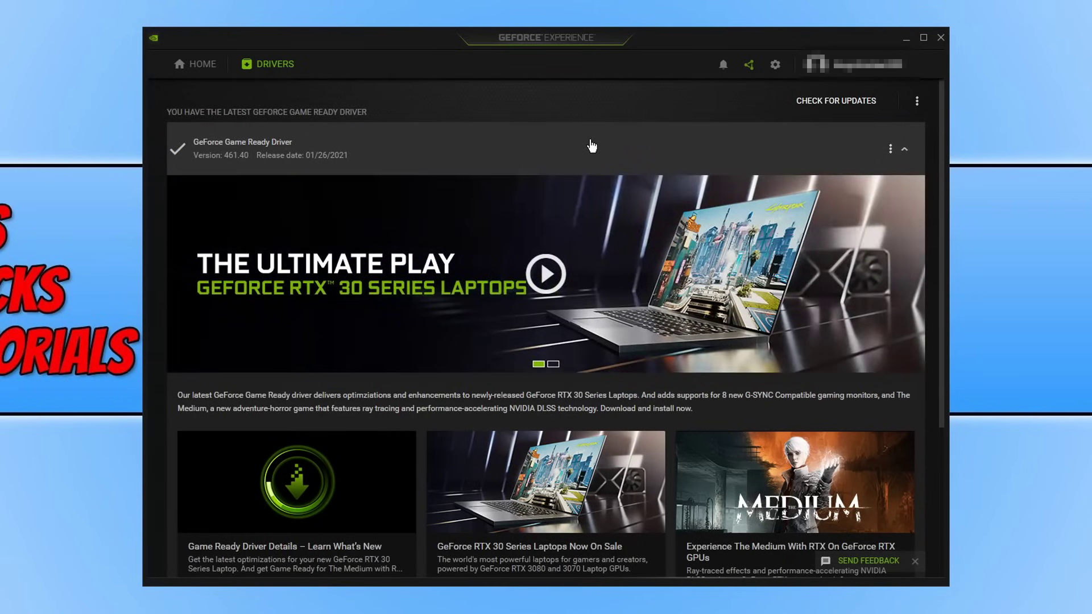
{"action": "left_click", "coordinate": [840, 102]}
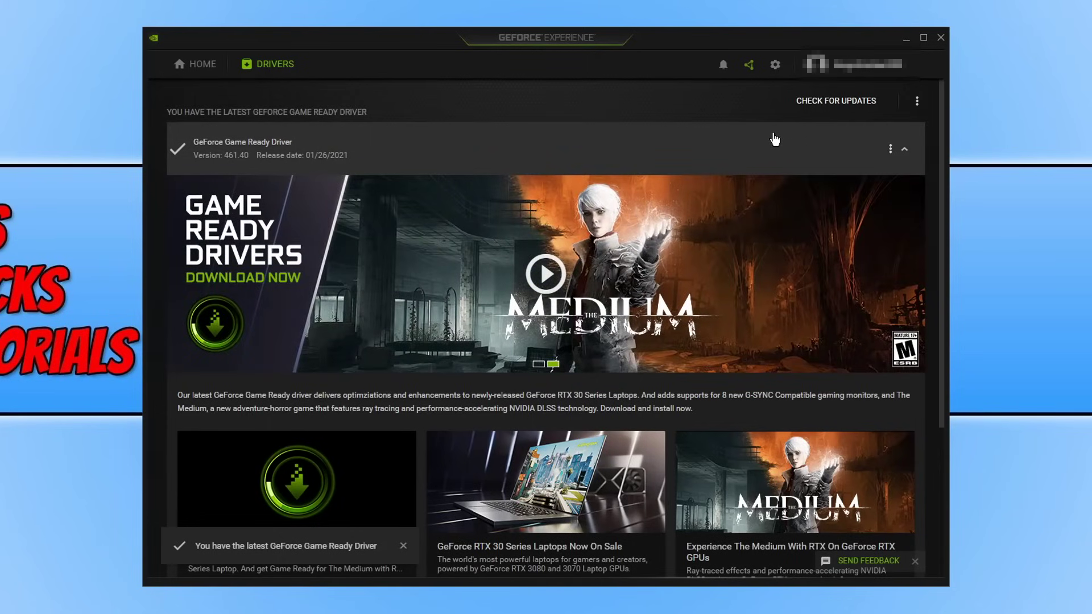
{"action": "left_click", "coordinate": [904, 149]}
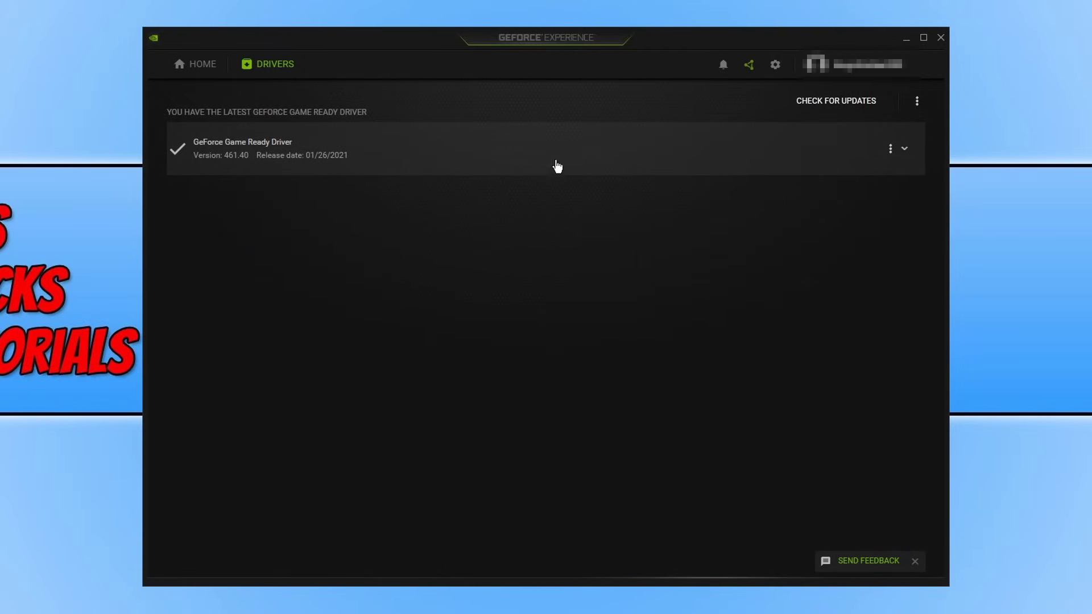
Open the in-game overlay and turn on Instant Replay
{"action": "left_click", "coordinate": [749, 65]}
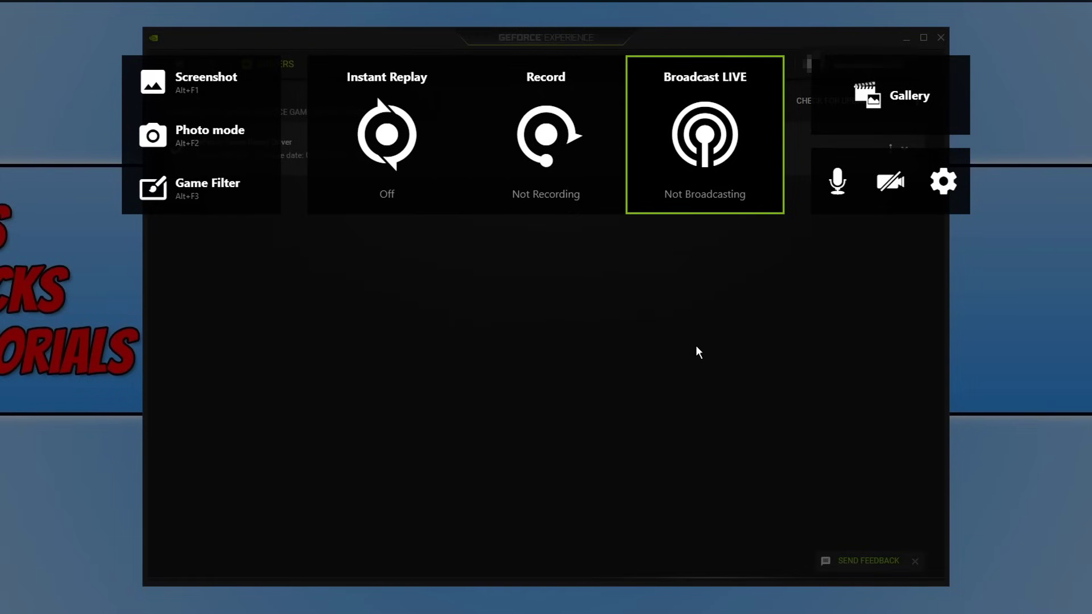
{"action": "key", "text": "alt+z"}
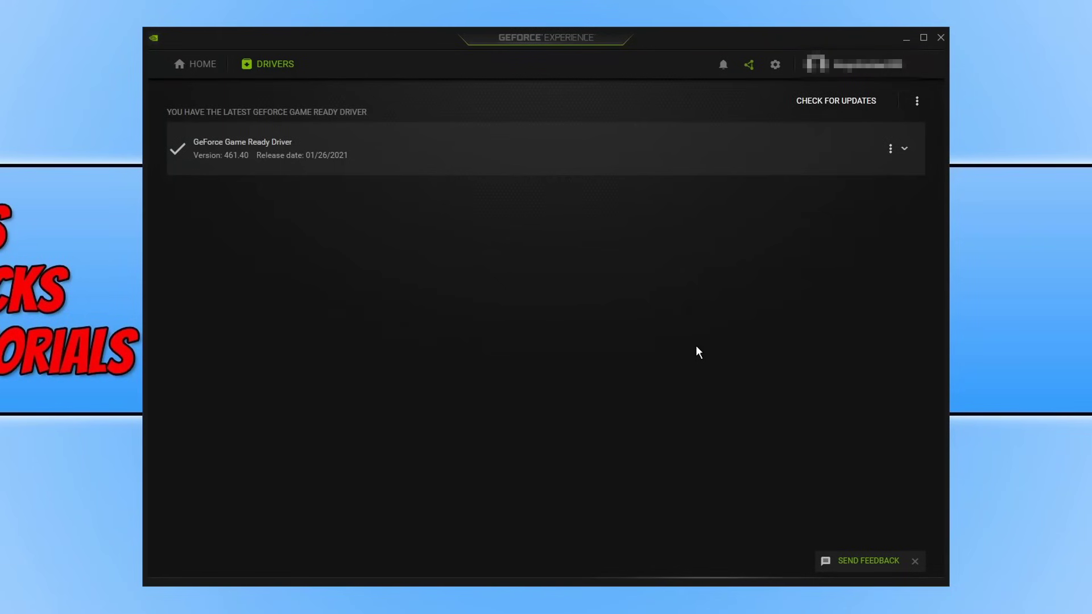
{"action": "key", "text": "alt+z"}
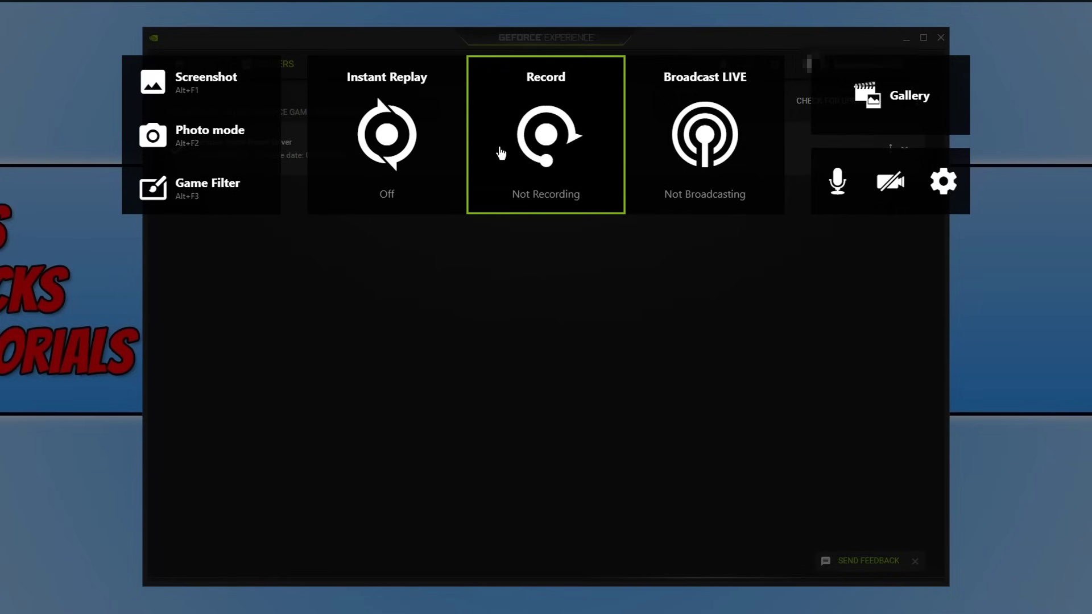
{"action": "left_click", "coordinate": [414, 148]}
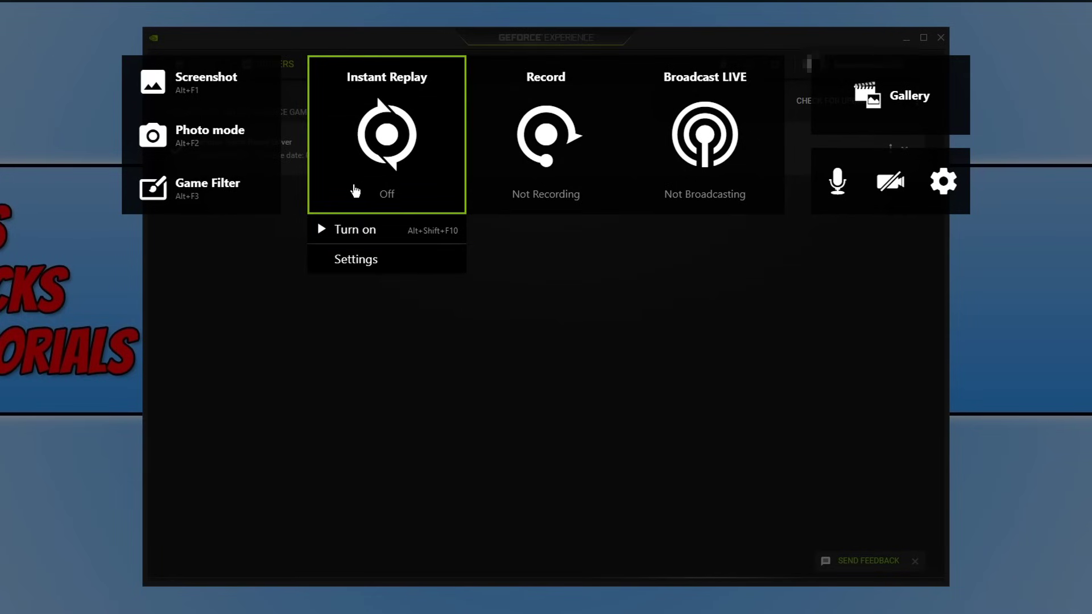
{"action": "left_click", "coordinate": [357, 230]}
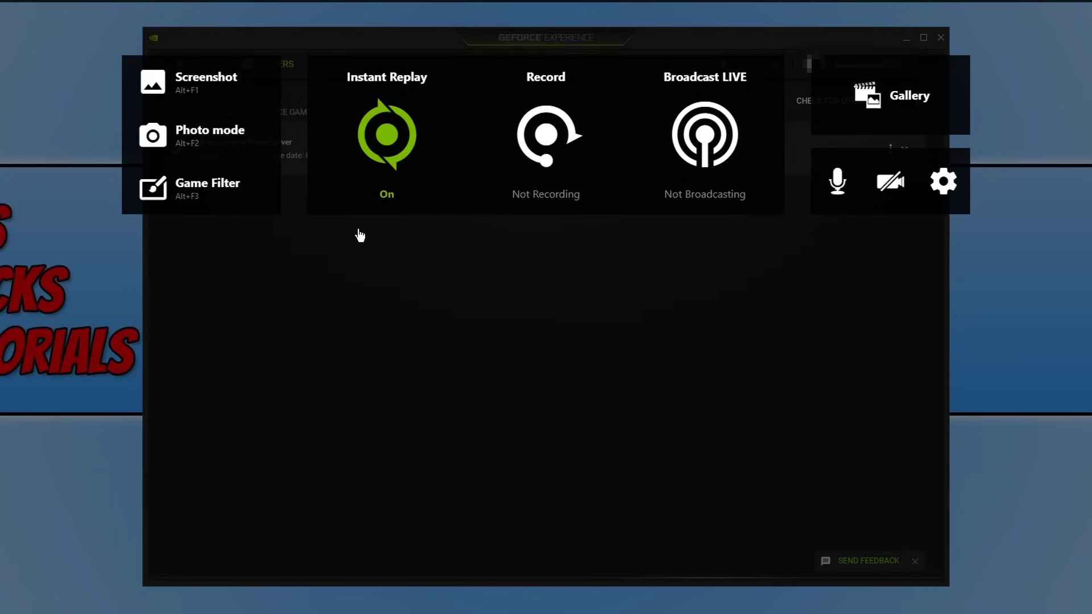
View the Instant Replay video capture settings and return to the overlay
{"action": "left_click", "coordinate": [407, 180]}
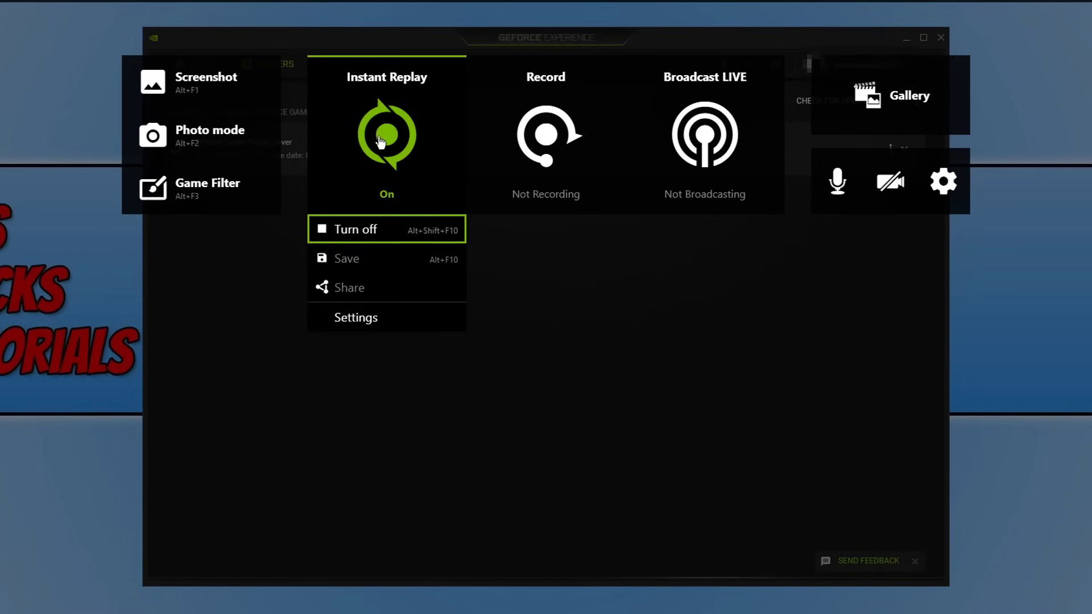
{"action": "key", "text": "Right"}
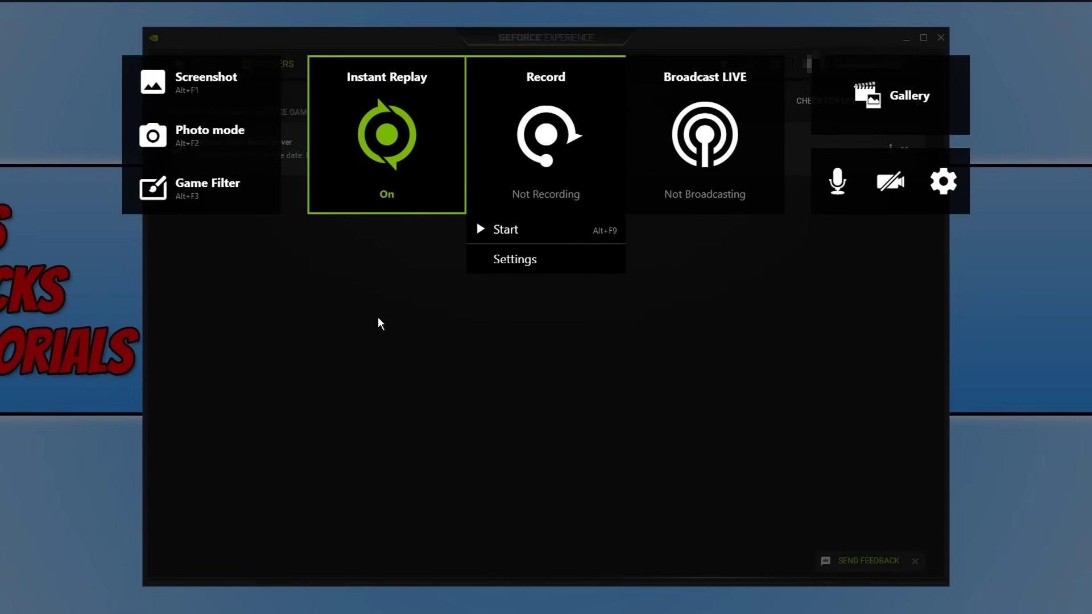
{"action": "left_click", "coordinate": [378, 318]}
{"action": "left_click", "coordinate": [383, 138]}
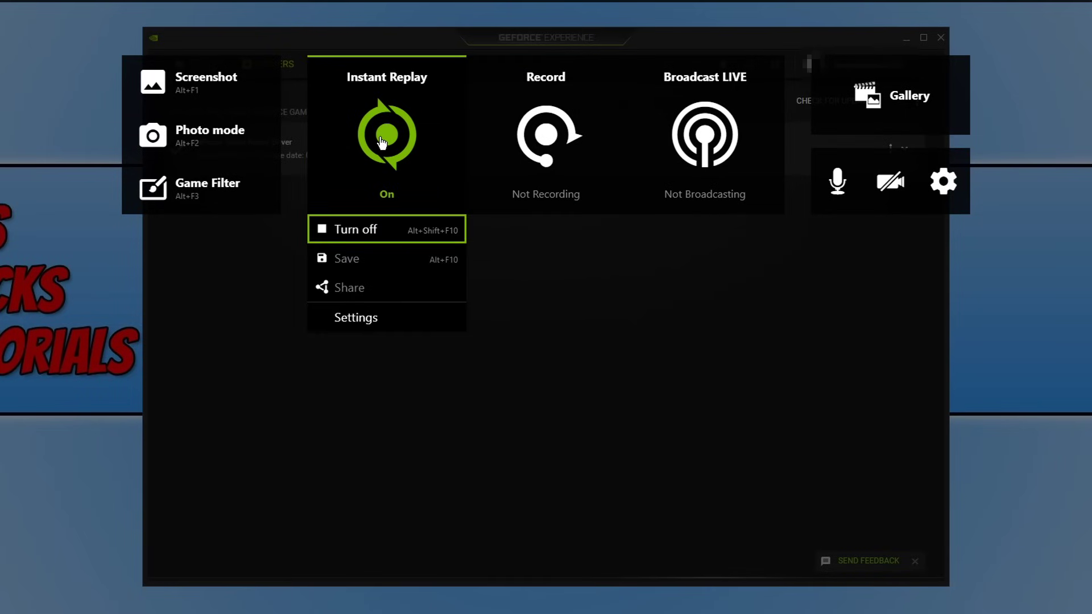
{"action": "left_click", "coordinate": [377, 328]}
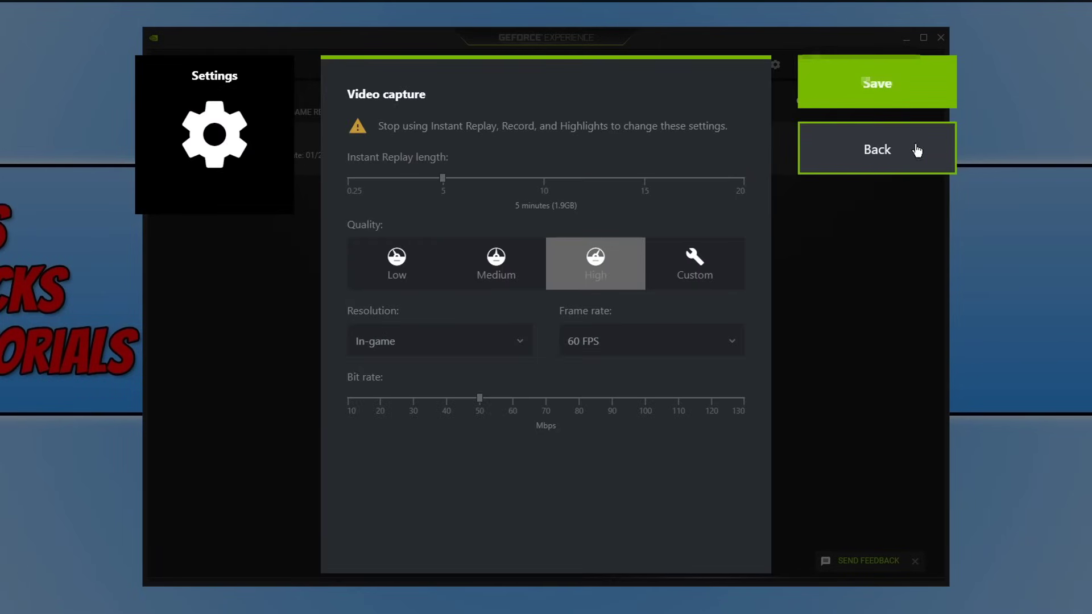
{"action": "left_click", "coordinate": [870, 171]}
Turn off Instant Replay and open its video capture settings
{"action": "left_click", "coordinate": [415, 142]}
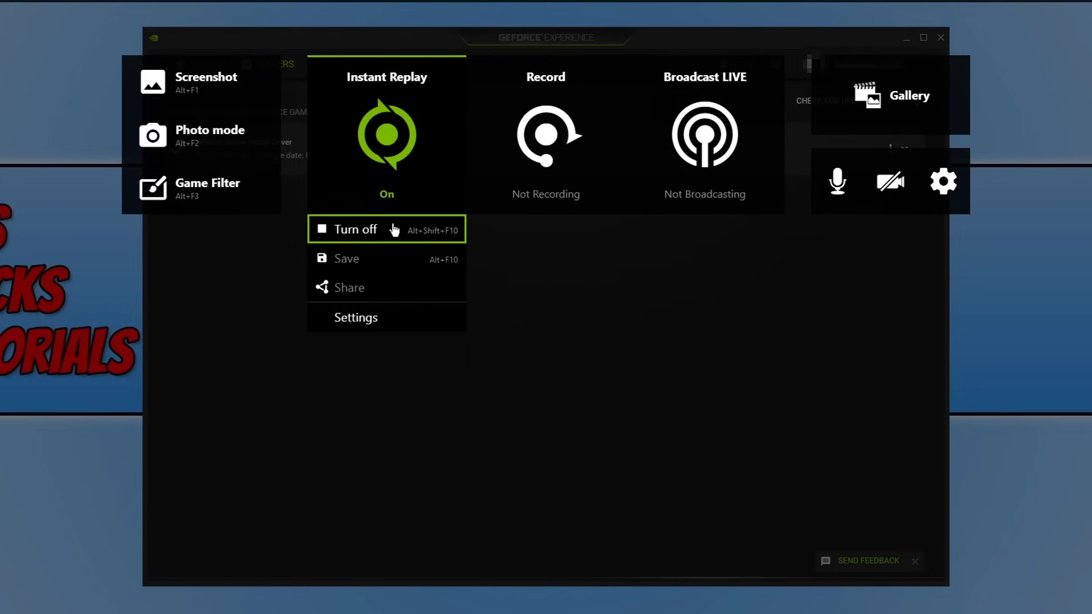
{"action": "left_click", "coordinate": [364, 228]}
{"action": "left_click", "coordinate": [398, 132]}
{"action": "left_click", "coordinate": [373, 264]}
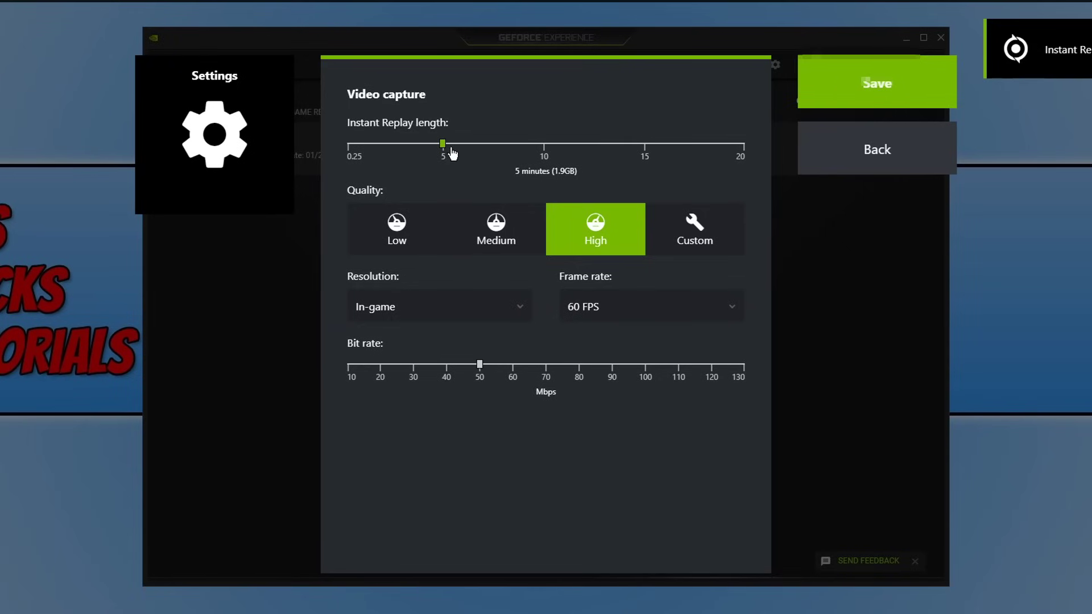
Review the Instant Replay length, resolution, frame rate and bit rate options, then return to the overlay without saving
{"action": "mouse_move", "coordinate": [443, 145]}
{"action": "left_mouse_down"}
{"action": "mouse_move", "coordinate": [351, 147]}
{"action": "mouse_move", "coordinate": [746, 149]}
{"action": "mouse_move", "coordinate": [445, 157]}
{"action": "left_mouse_up"}
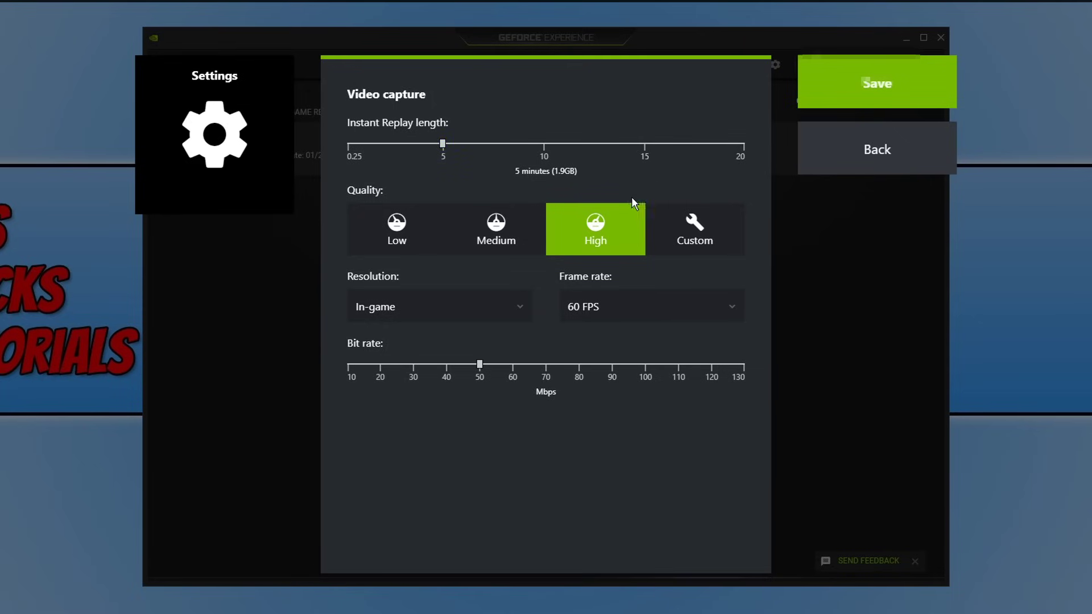
{"action": "left_click", "coordinate": [517, 309]}
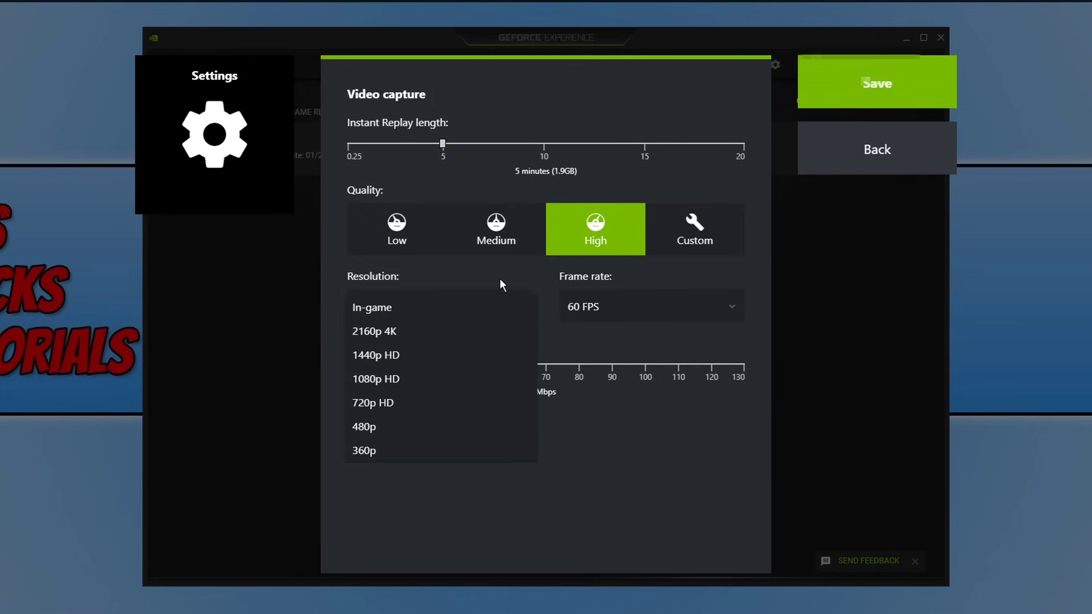
{"action": "left_click", "coordinate": [680, 309]}
{"action": "left_click", "coordinate": [680, 310]}
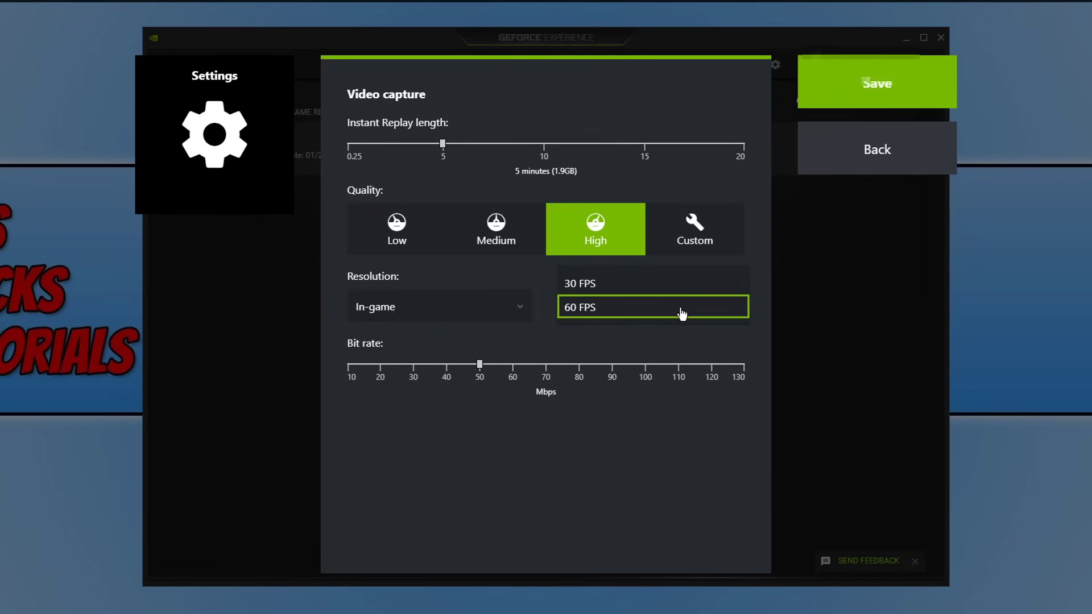
{"action": "left_click", "coordinate": [707, 320]}
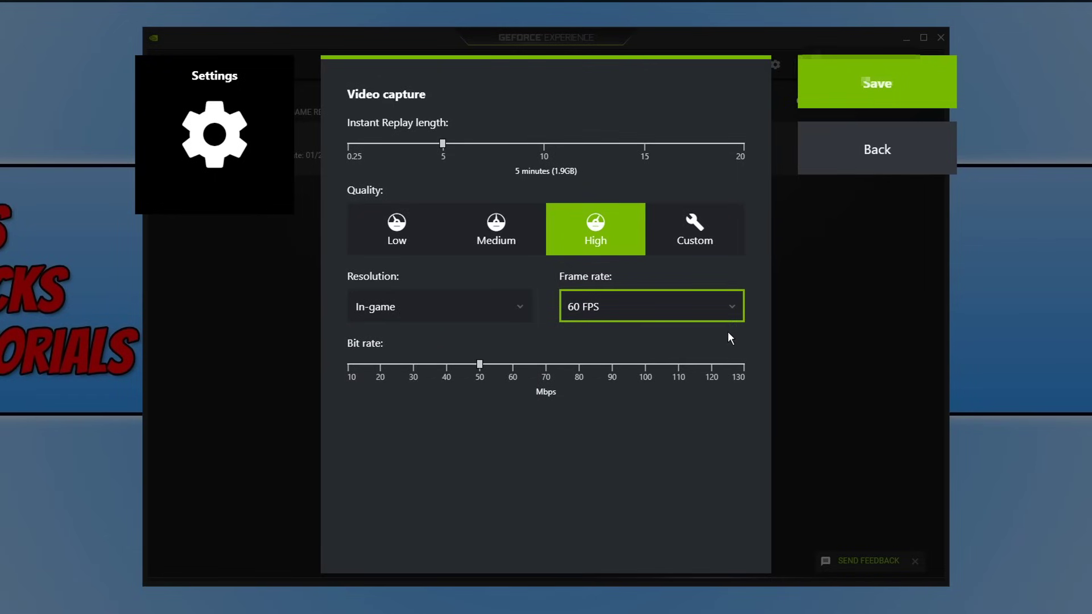
{"action": "left_click", "coordinate": [480, 363]}
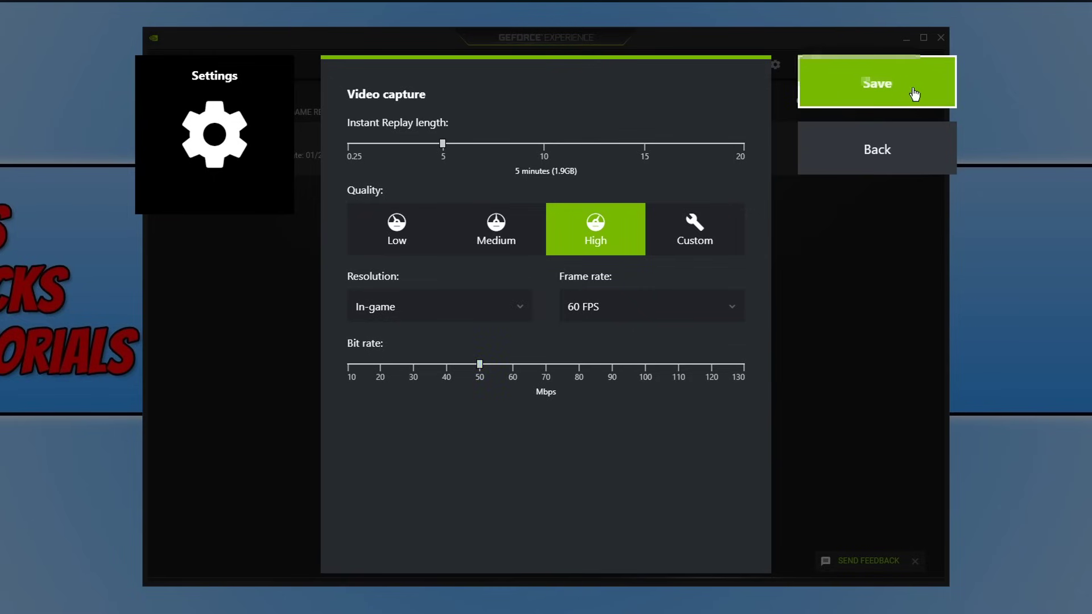
{"action": "left_click", "coordinate": [912, 161]}
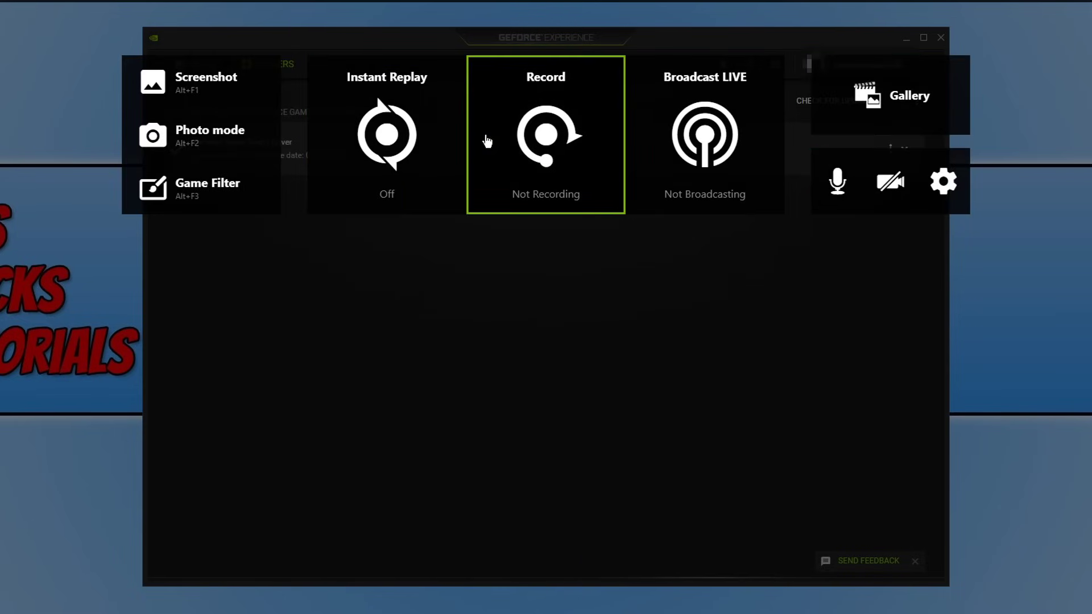
Try to start a manual recording and decline turning on desktop capture
{"action": "left_click", "coordinate": [556, 167]}
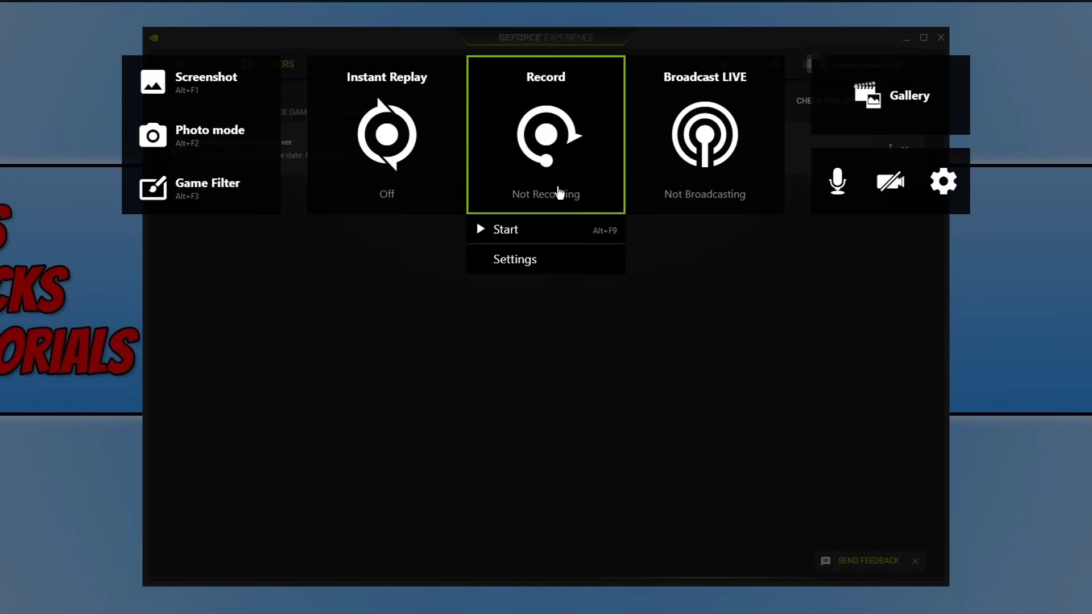
{"action": "left_click", "coordinate": [578, 242]}
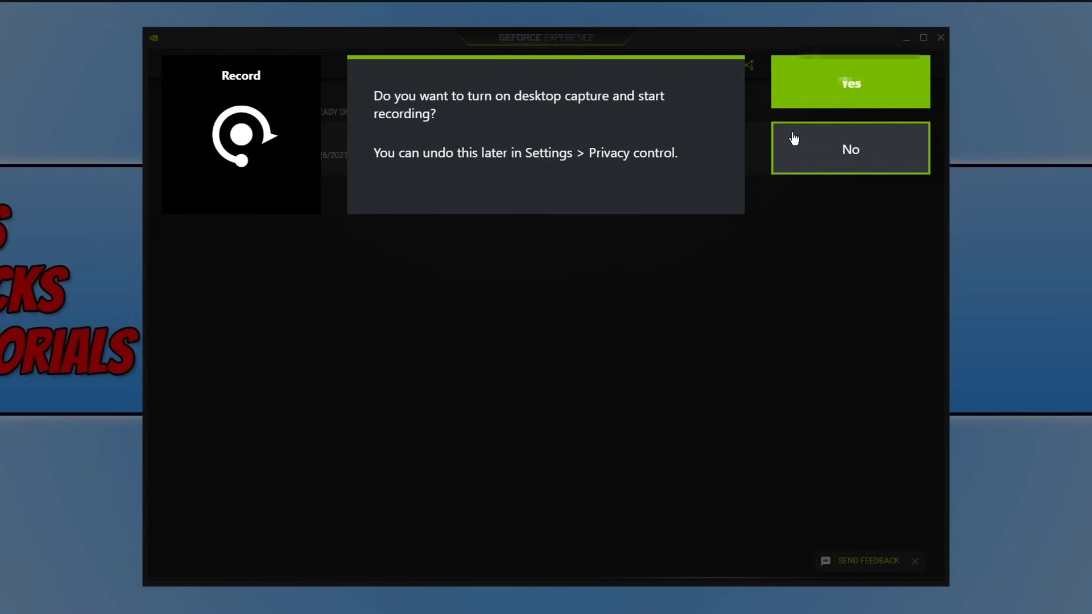
{"action": "left_click", "coordinate": [843, 161]}
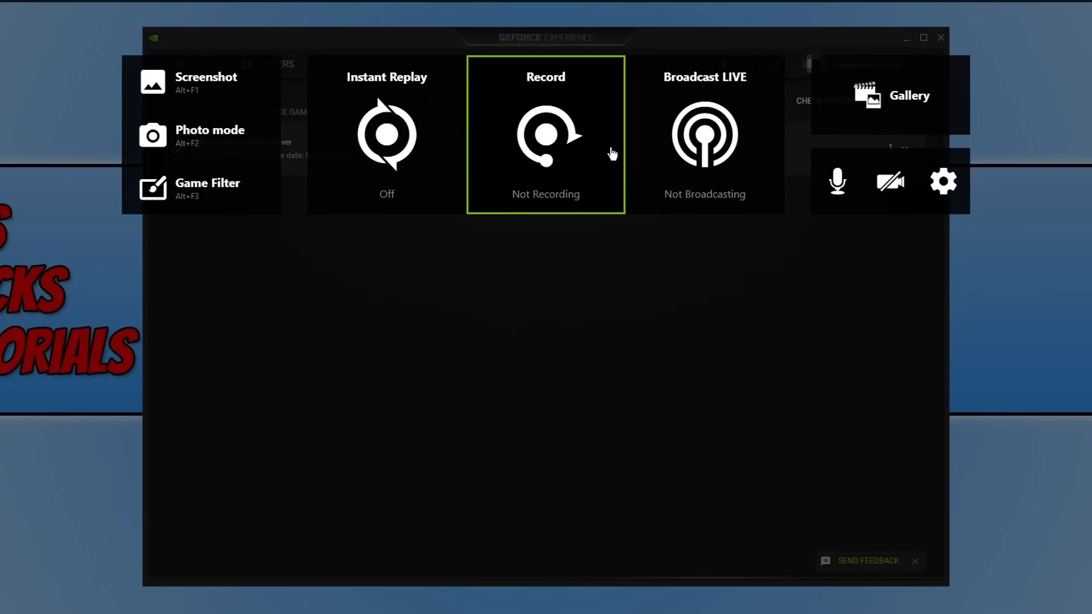
Examine the Broadcast LIVE settings, including resolution choices, custom overlays and ingest server, then return to the overlay
{"action": "left_click", "coordinate": [707, 193]}
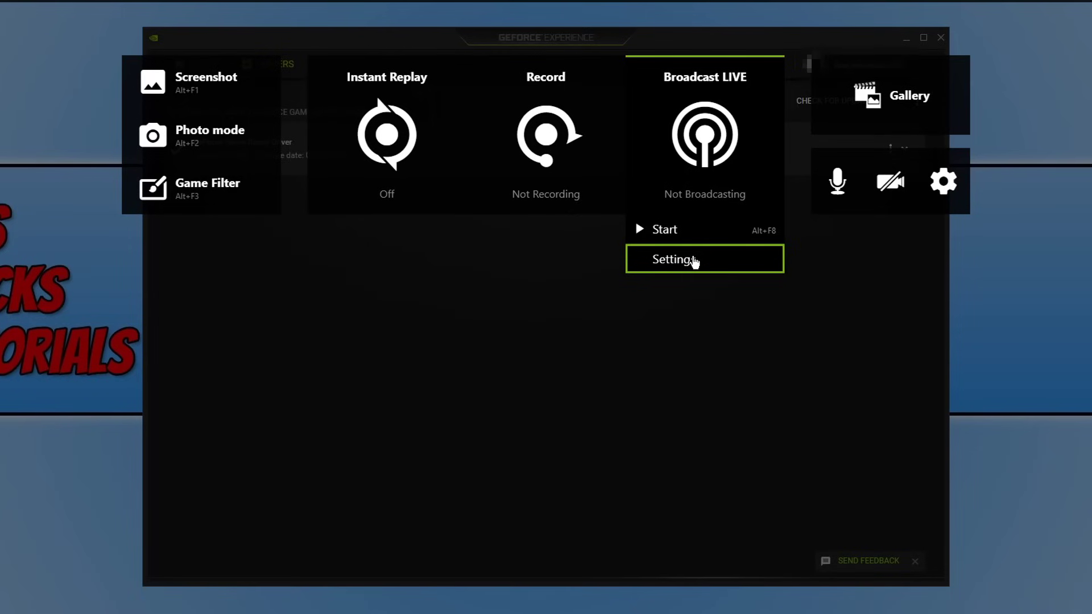
{"action": "left_click", "coordinate": [695, 259]}
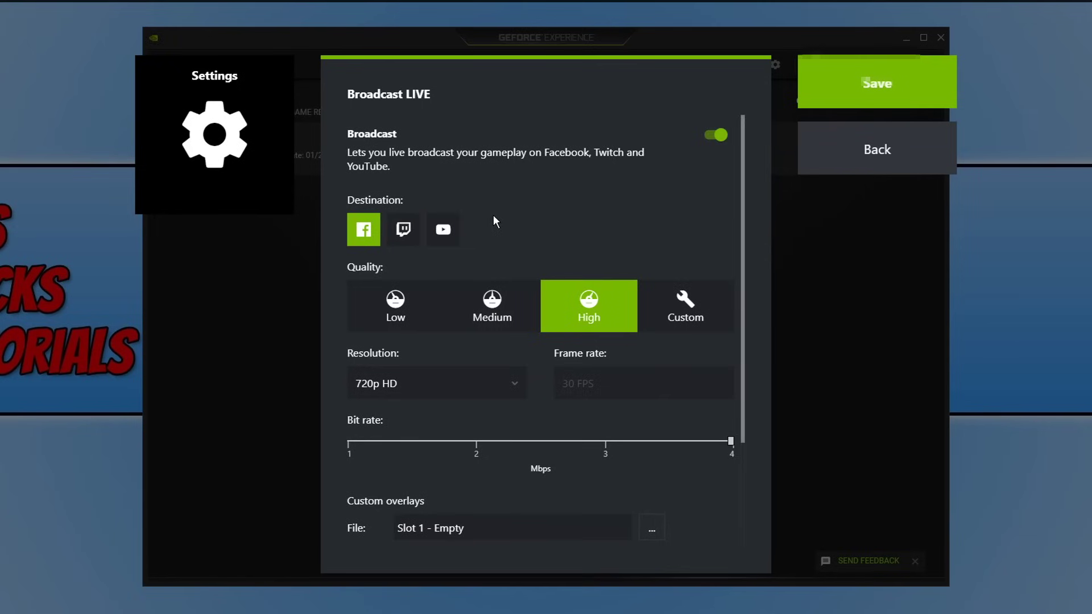
{"action": "left_click_drag", "start_coordinate": [742, 208], "coordinate": [741, 281]}
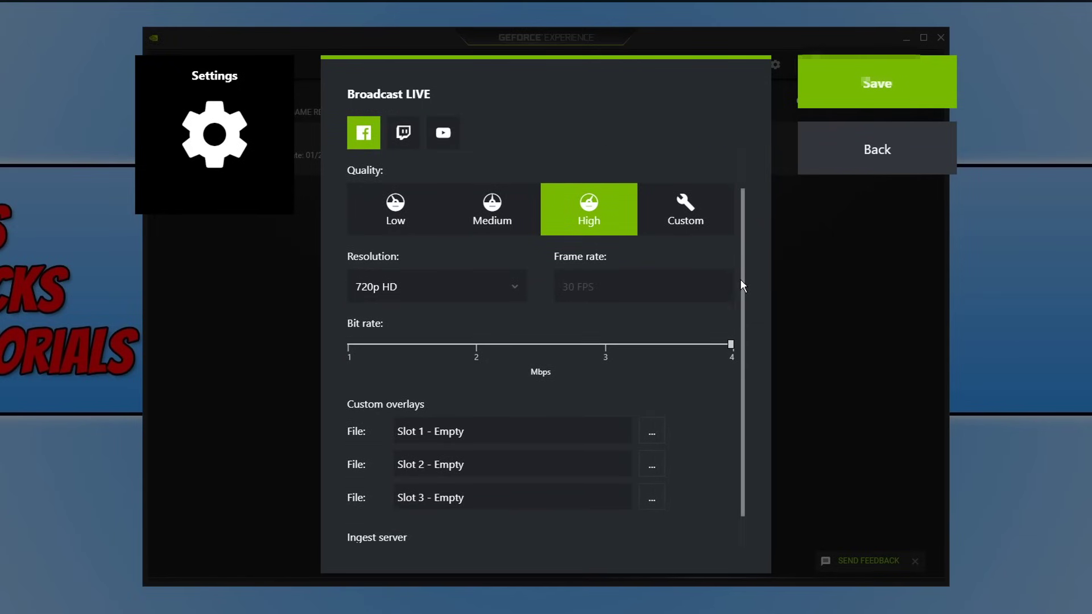
{"action": "left_click", "coordinate": [513, 286]}
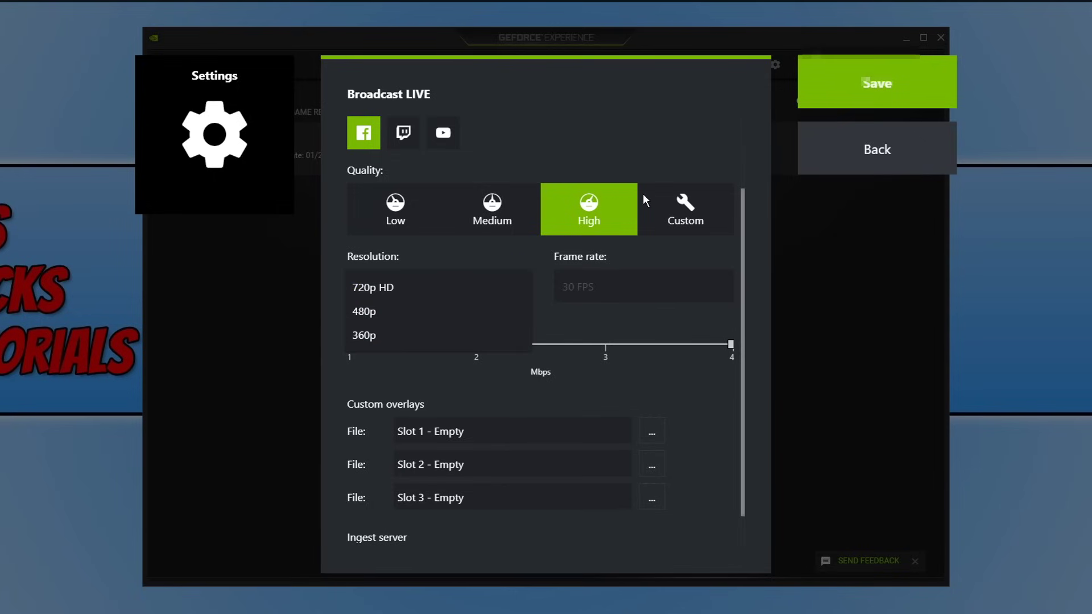
{"action": "left_click", "coordinate": [732, 159]}
{"action": "left_click_drag", "start_coordinate": [740, 247], "coordinate": [745, 278]}
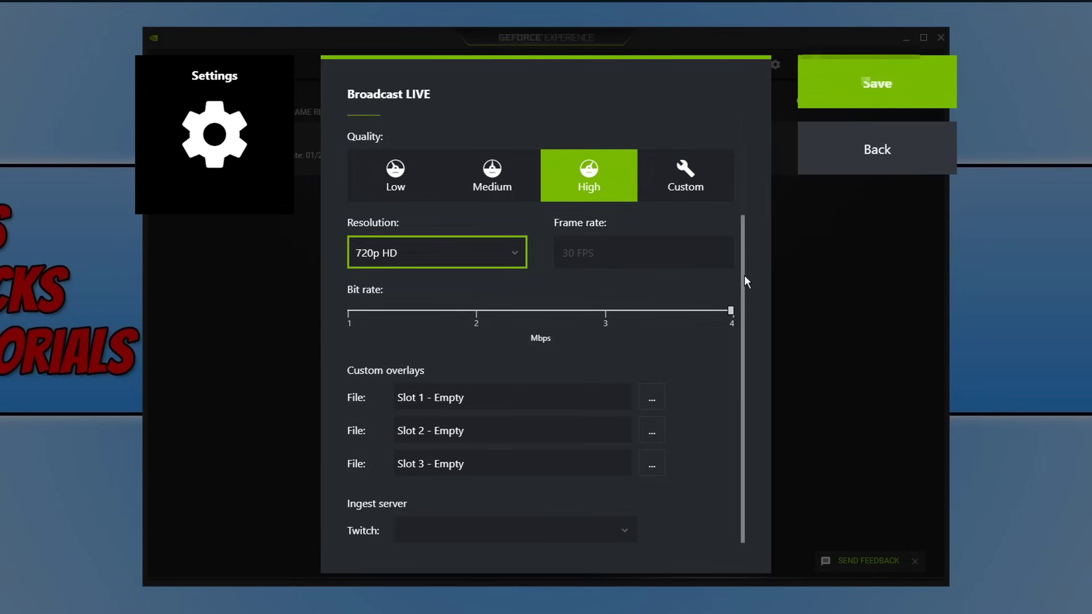
{"action": "left_click", "coordinate": [843, 155]}
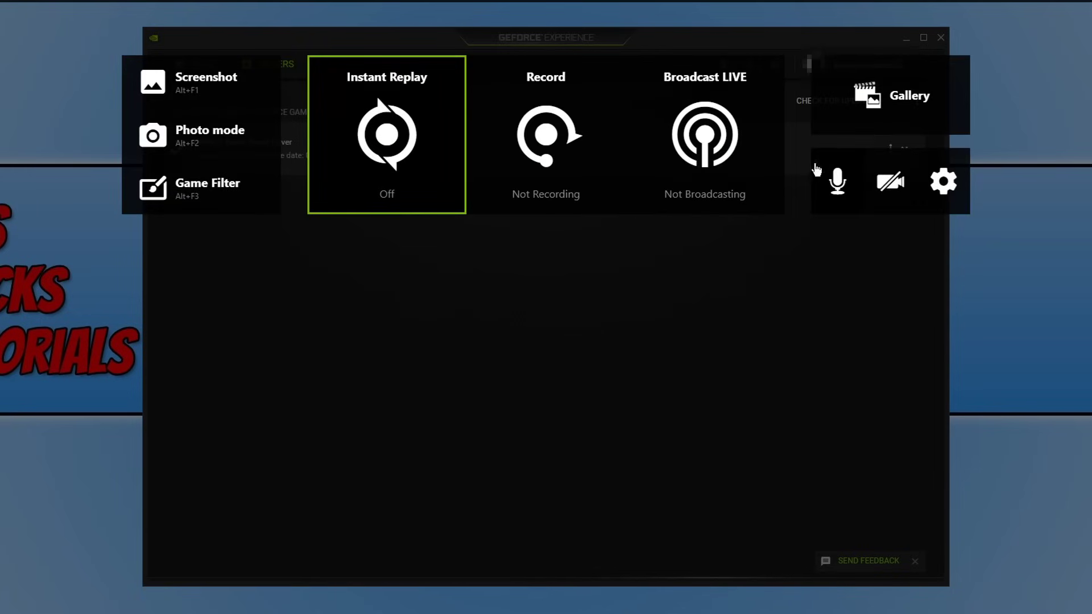
Try to take a screenshot and decline turning on desktop capture
{"action": "left_click", "coordinate": [219, 97]}
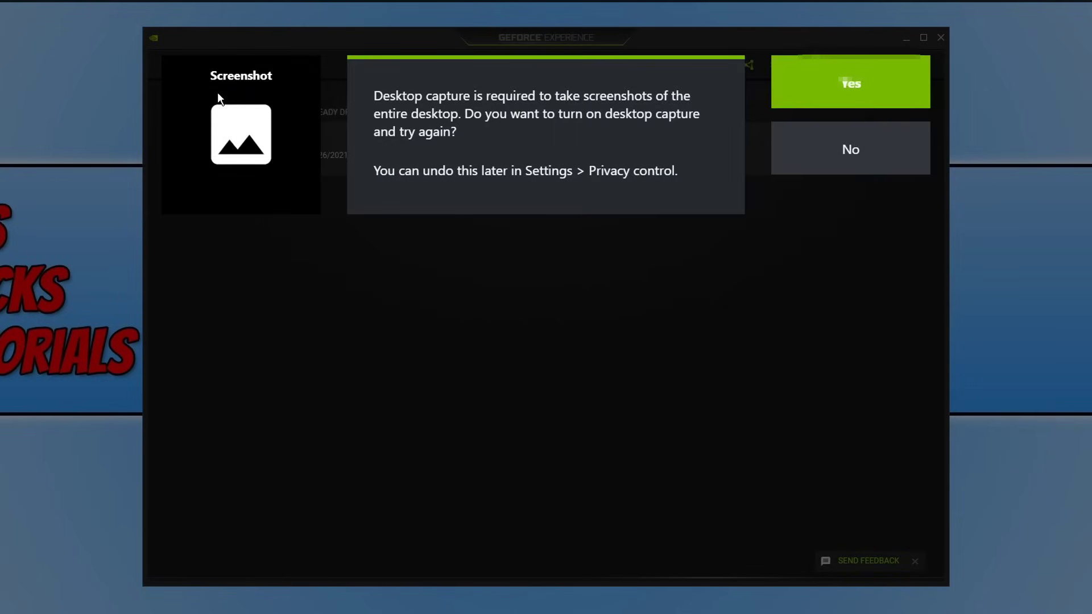
{"action": "left_click", "coordinate": [826, 166]}
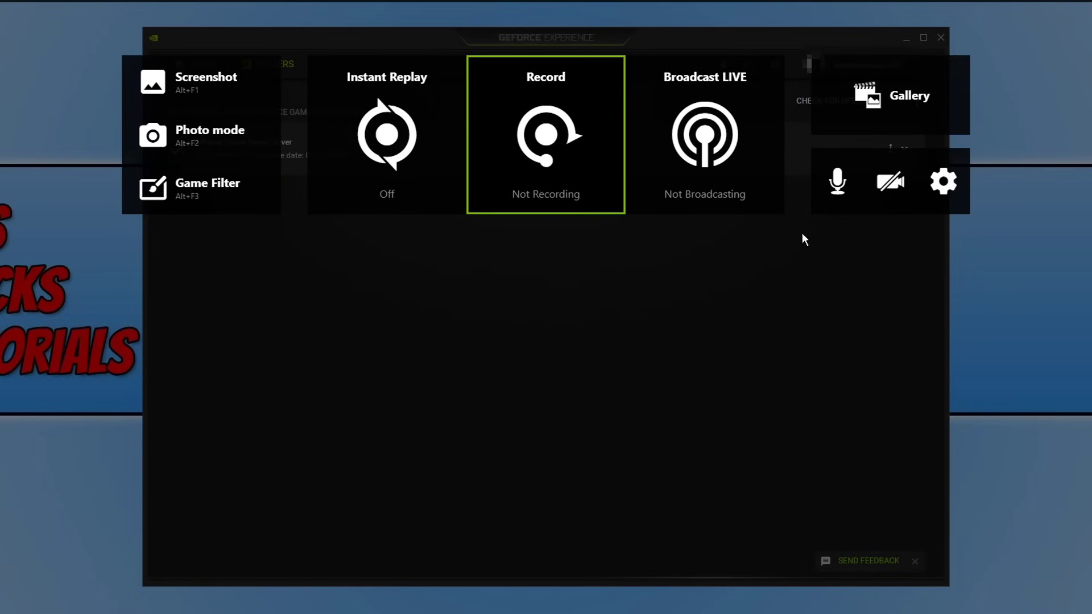
Open the microphone's audio settings, select Separate both tracks and go back without saving
{"action": "left_click", "coordinate": [847, 197]}
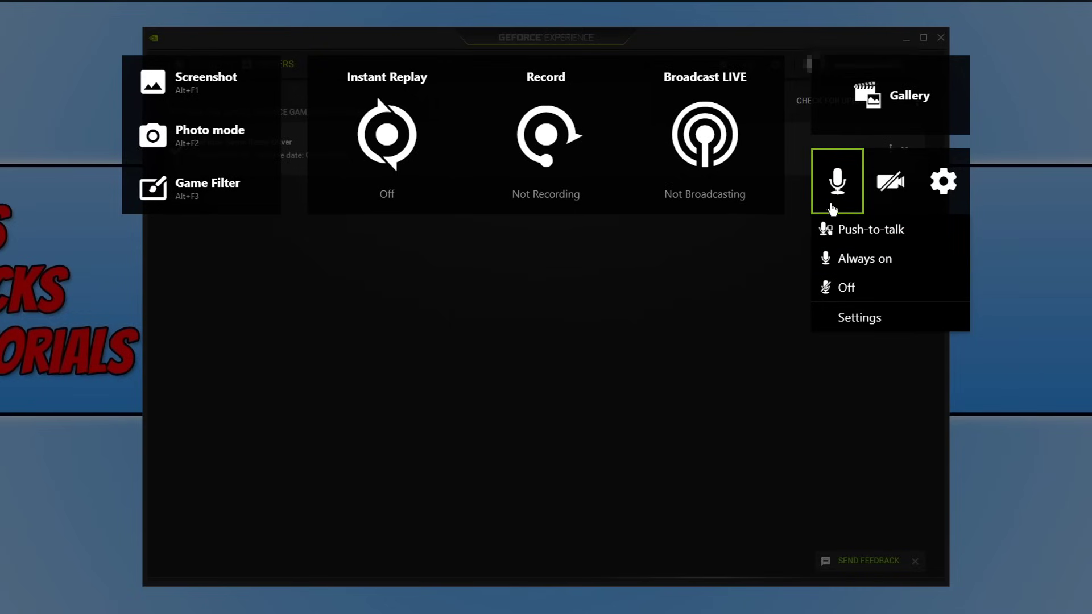
{"action": "left_click", "coordinate": [890, 317]}
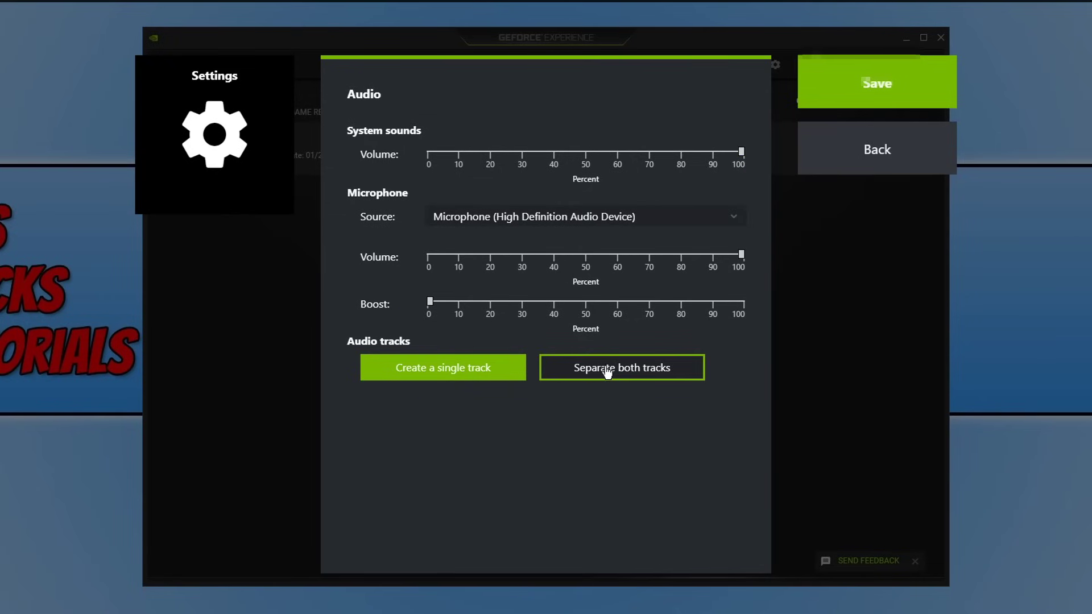
{"action": "left_click", "coordinate": [643, 377]}
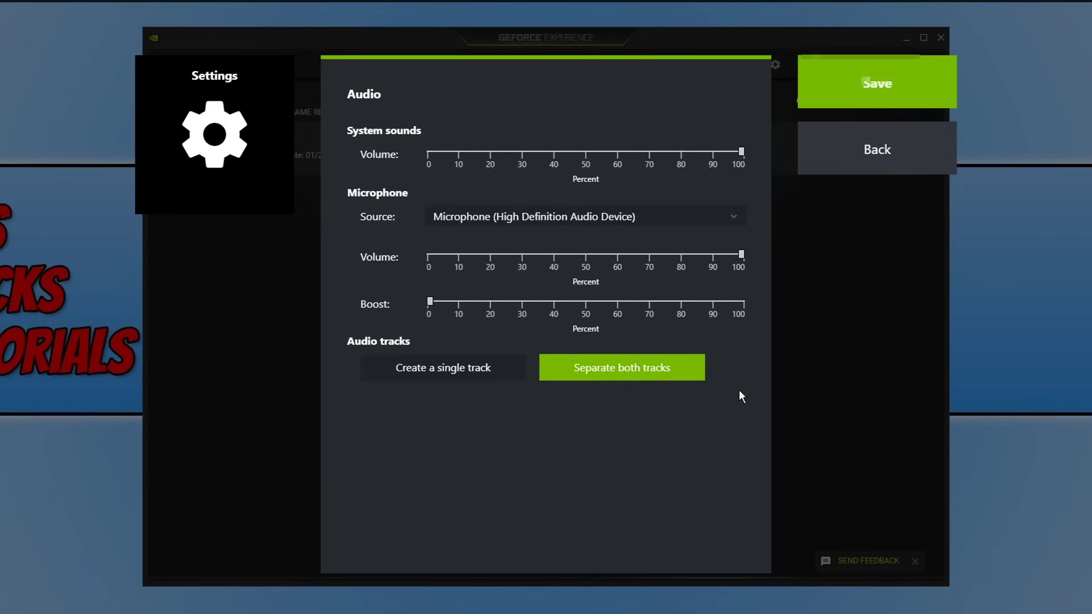
{"action": "left_click", "coordinate": [918, 158]}
Open the overlay settings and view the HUD layout options for FPS counter, viewers and comments, then return to the settings list
{"action": "left_click", "coordinate": [940, 184]}
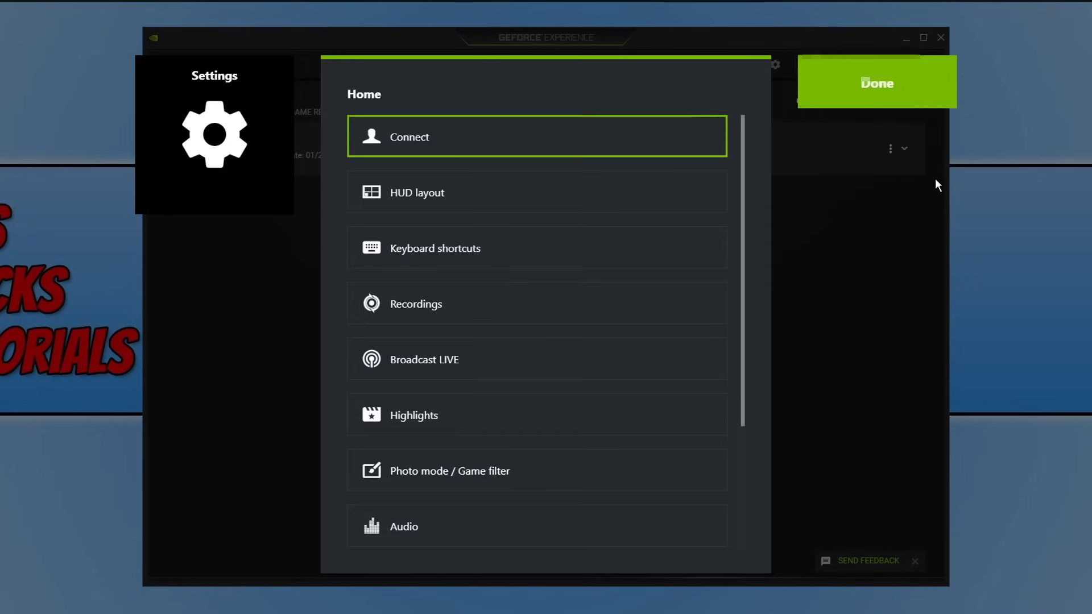
{"action": "mouse_move", "coordinate": [742, 121]}
{"action": "left_mouse_down"}
{"action": "mouse_move", "coordinate": [745, 272]}
{"action": "mouse_move", "coordinate": [735, 110]}
{"action": "left_mouse_up"}
{"action": "left_click", "coordinate": [600, 193]}
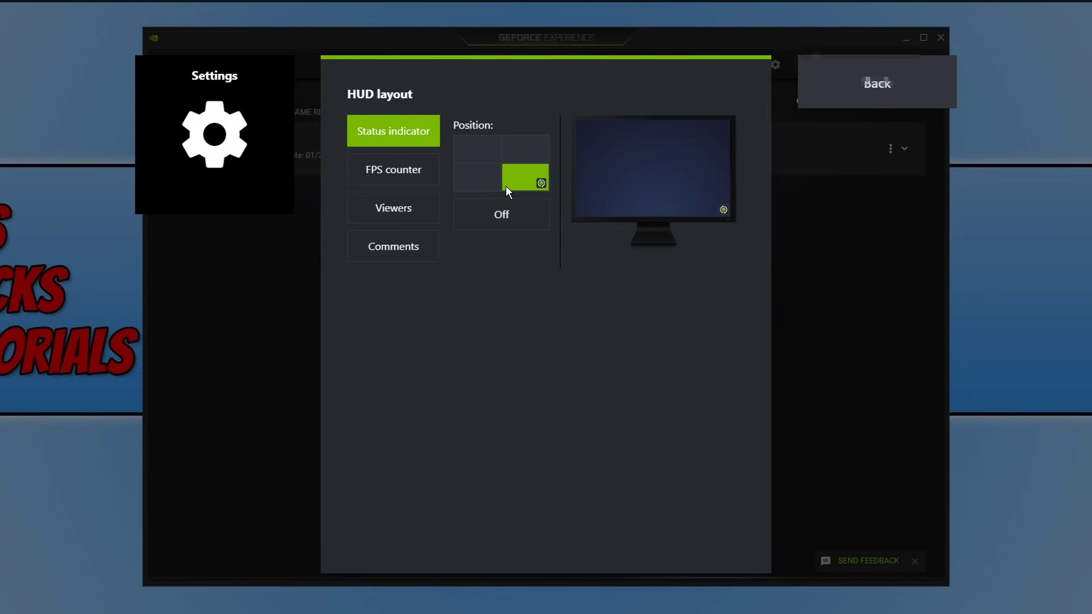
{"action": "left_click", "coordinate": [428, 181]}
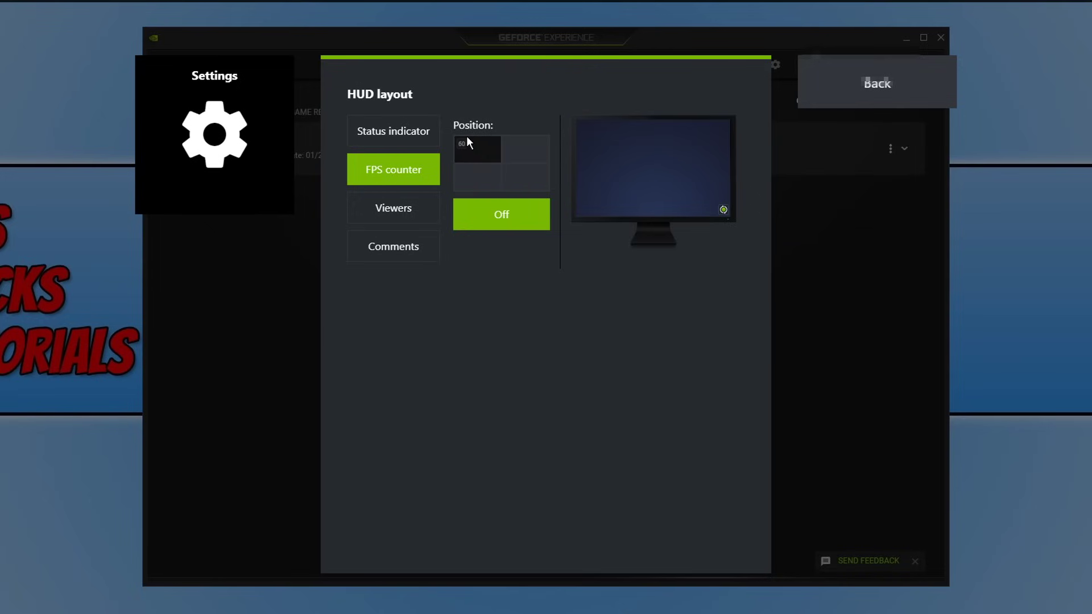
{"action": "left_click", "coordinate": [422, 219]}
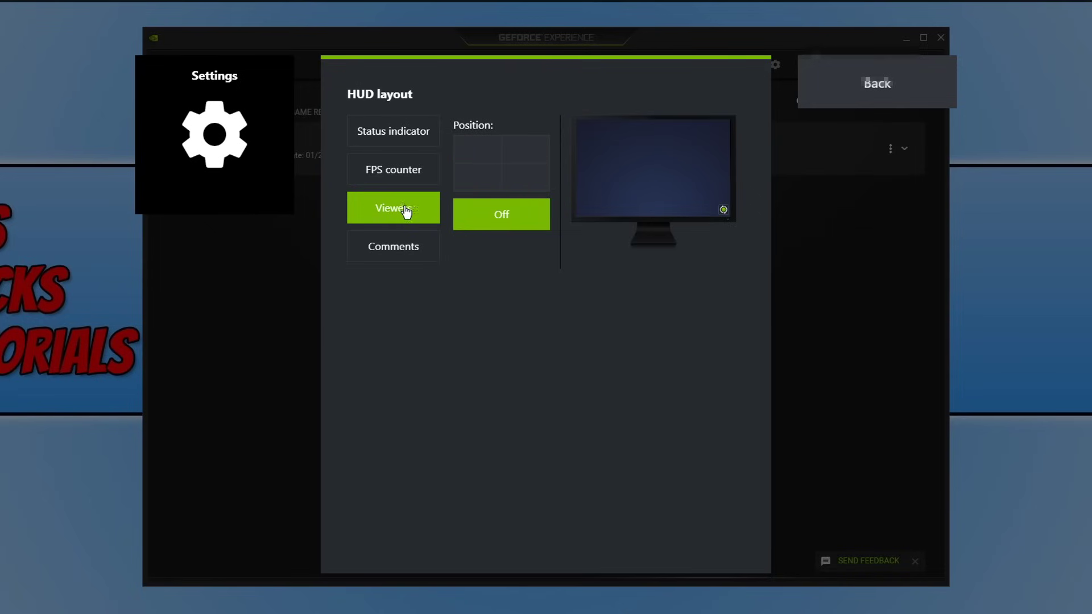
{"action": "left_click", "coordinate": [430, 248]}
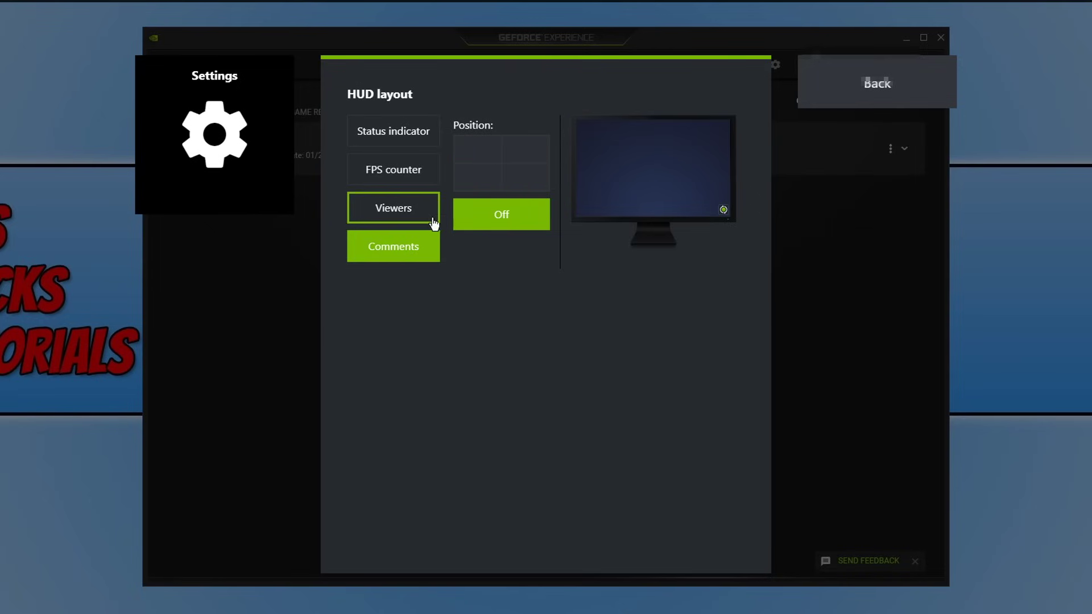
{"action": "left_click", "coordinate": [925, 102]}
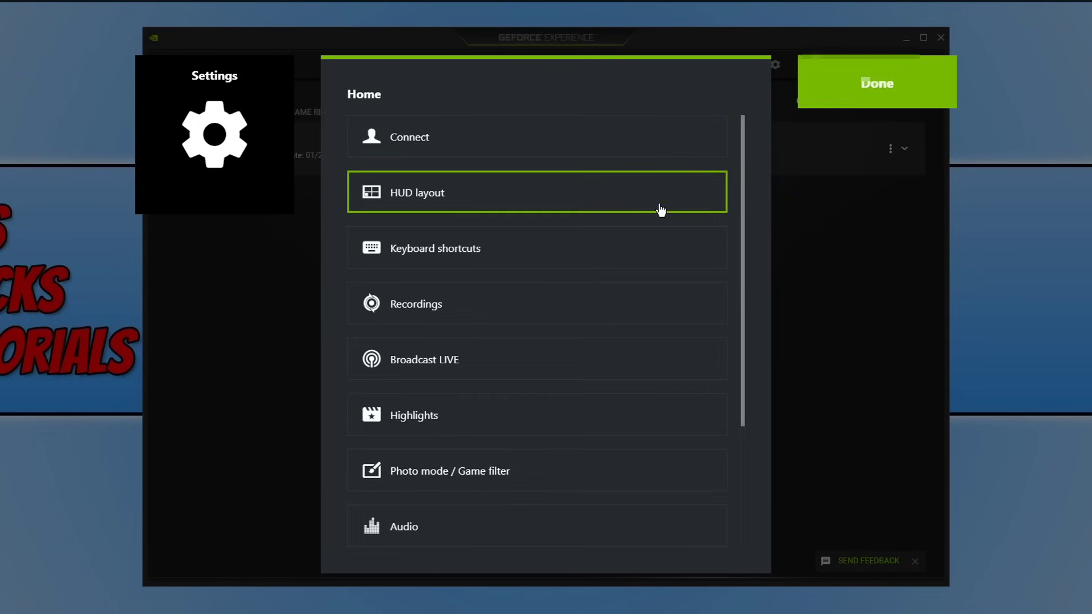
View the keyboard shortcuts and the Highlights capture settings, returning to the settings list after each
{"action": "left_click", "coordinate": [634, 244]}
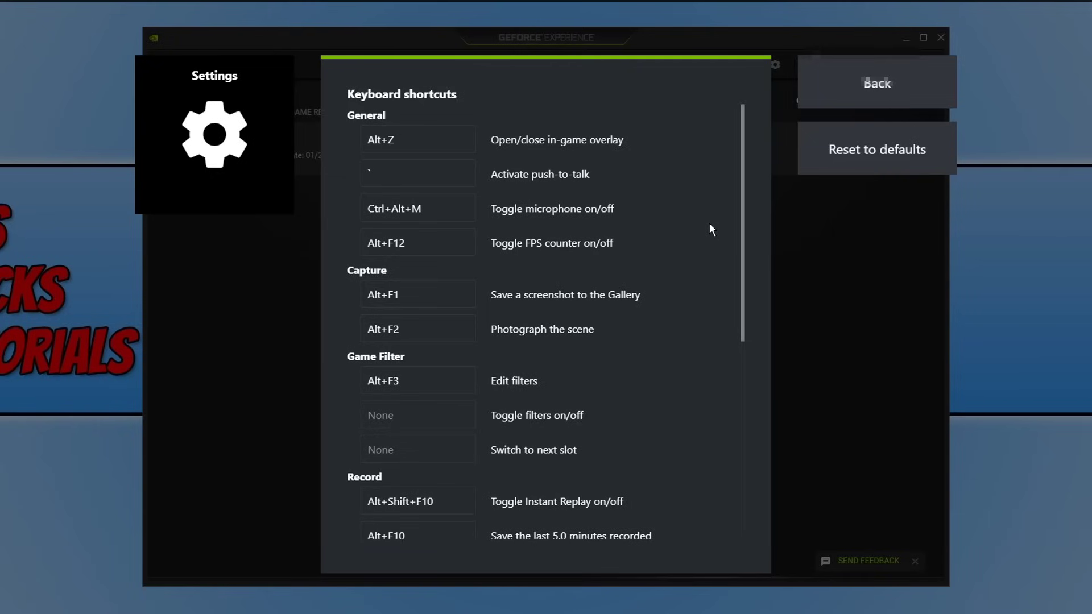
{"action": "left_click", "coordinate": [858, 84]}
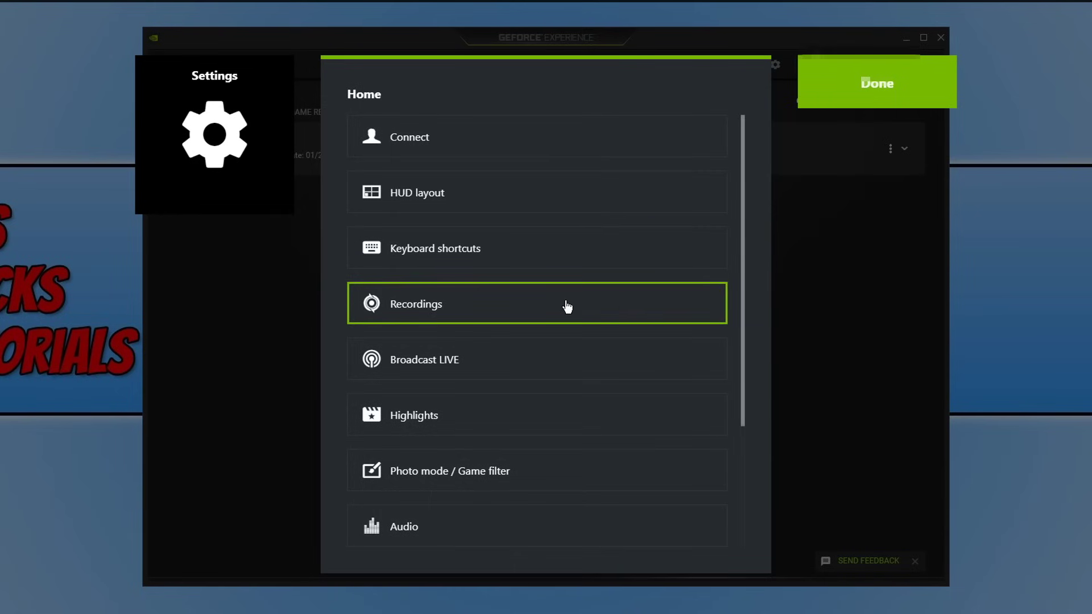
{"action": "scroll", "coordinate": [561, 358], "scroll_direction": "down", "scroll_amount": 1}
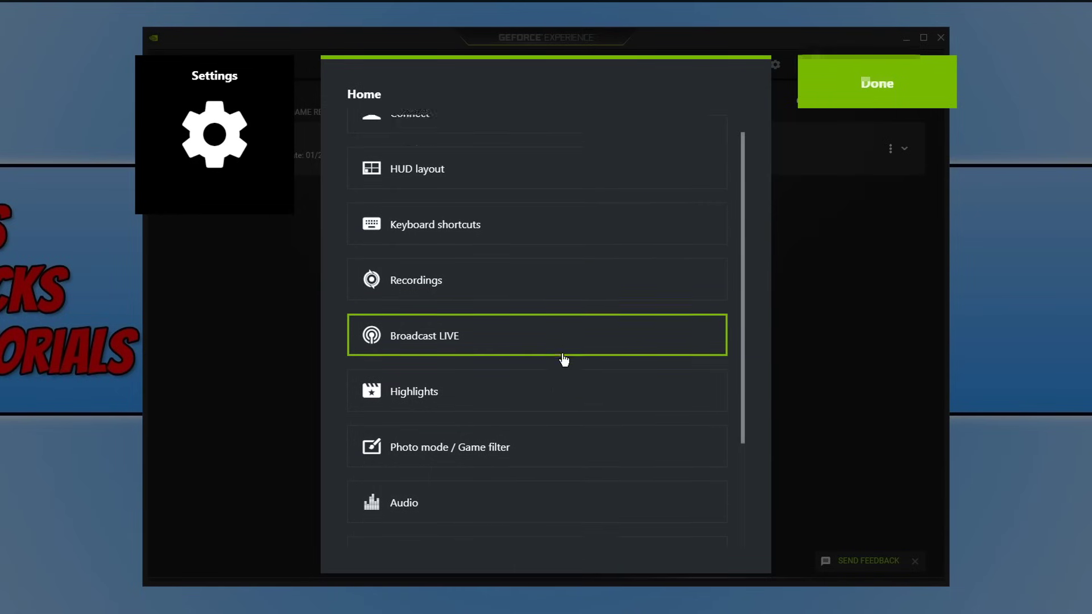
{"action": "scroll", "coordinate": [563, 360], "scroll_direction": "down", "scroll_amount": 2}
{"action": "left_click", "coordinate": [548, 290]}
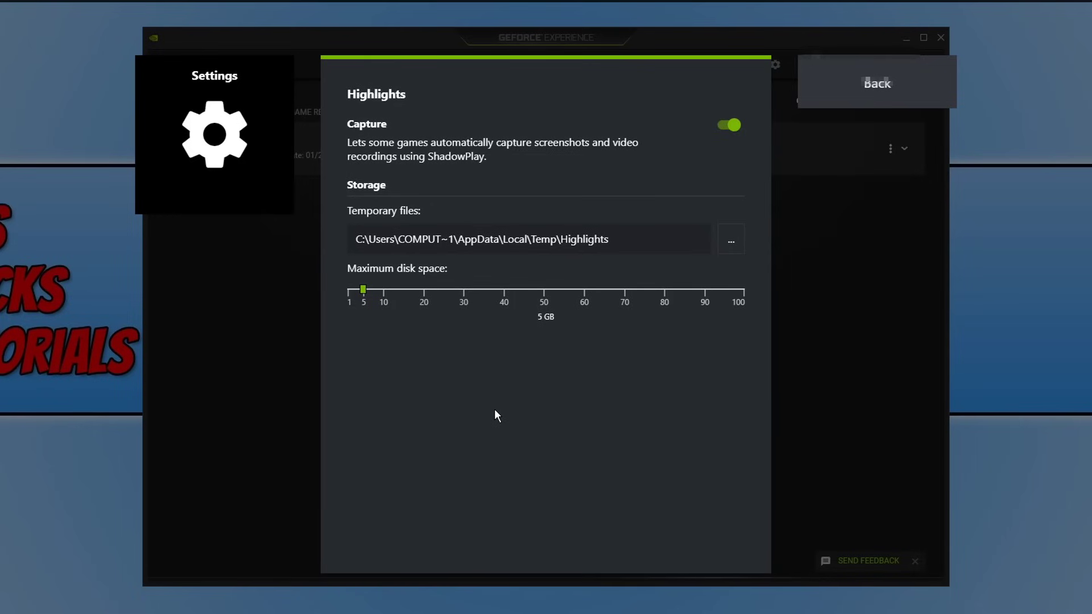
{"action": "left_click", "coordinate": [858, 76]}
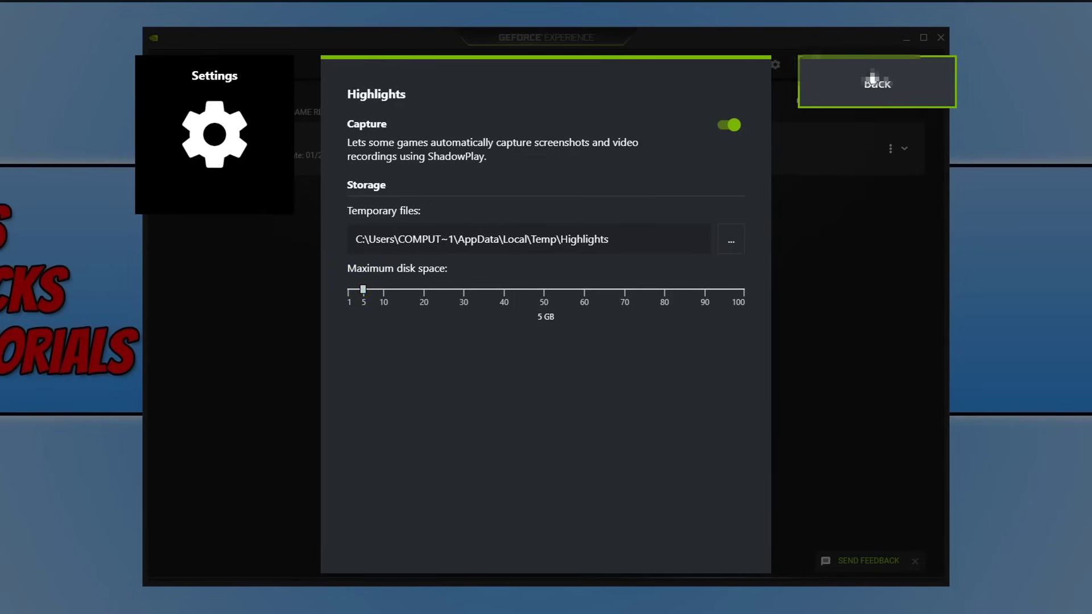
View the Photo mode / Game filter settings, then close the settings to return to the overlay
{"action": "scroll", "coordinate": [680, 283], "scroll_direction": "down", "scroll_amount": 1}
{"action": "scroll", "coordinate": [681, 282], "scroll_direction": "down", "scroll_amount": 2}
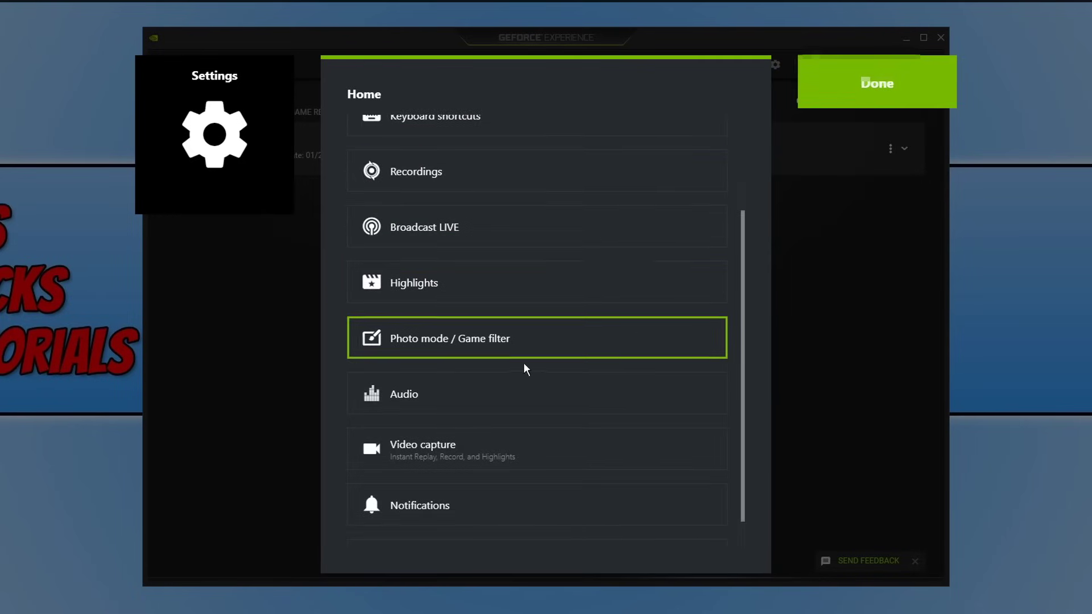
{"action": "left_click", "coordinate": [487, 345]}
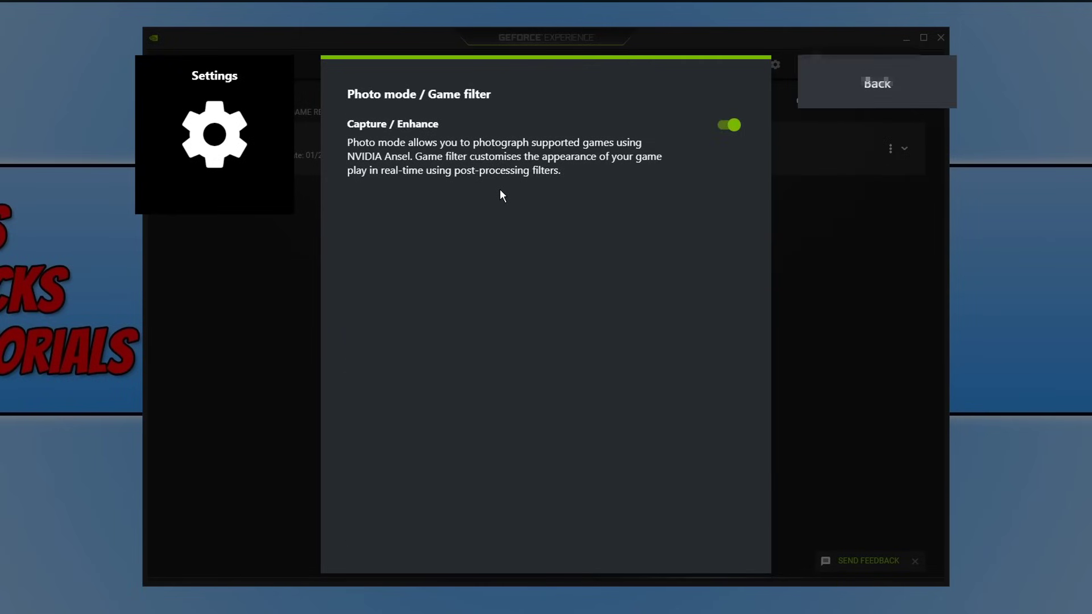
{"action": "left_click", "coordinate": [921, 80]}
{"action": "scroll", "coordinate": [642, 273], "scroll_direction": "down", "scroll_amount": 3}
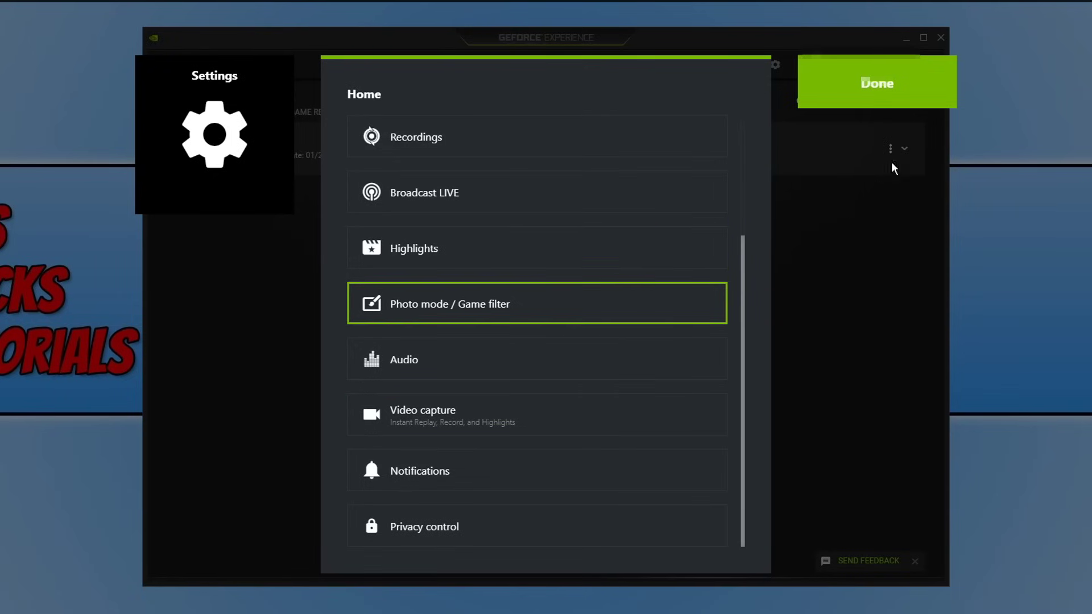
{"action": "left_click", "coordinate": [918, 75]}
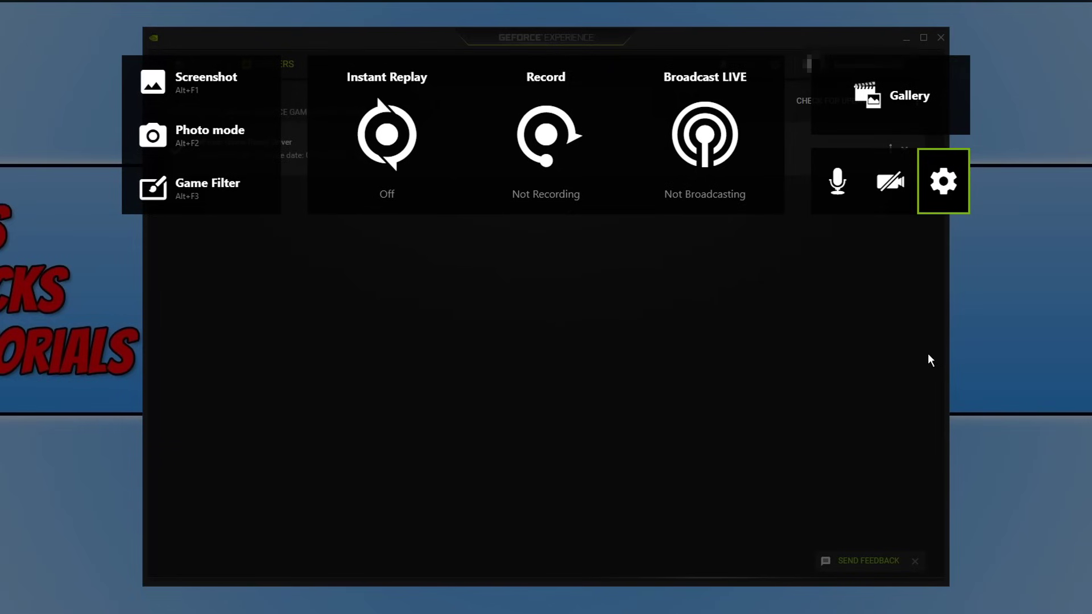